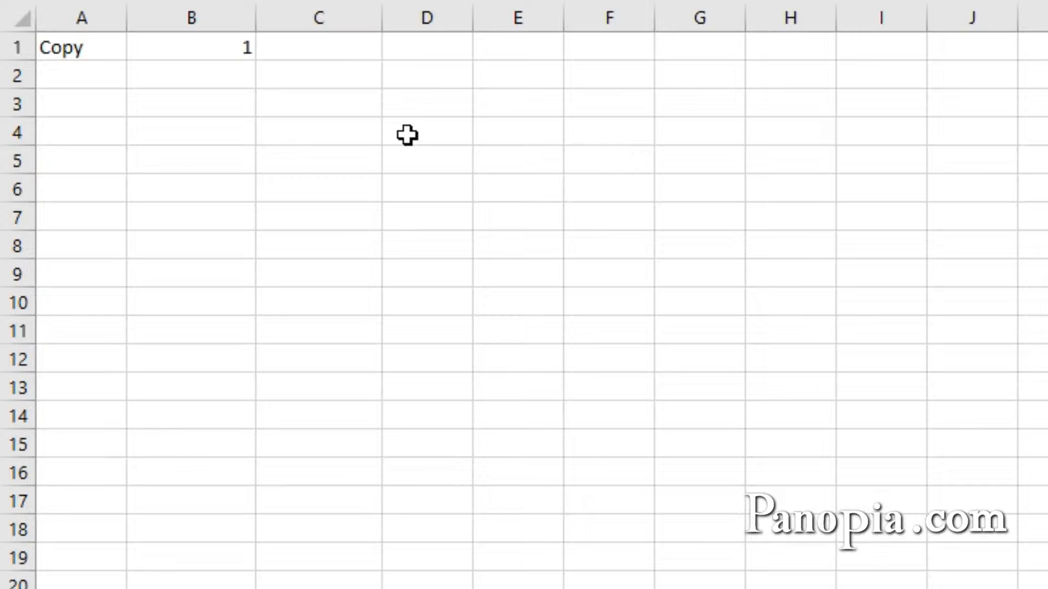
Fill the text "Copy" from cell A1 down through A9
left_click(421, 70)
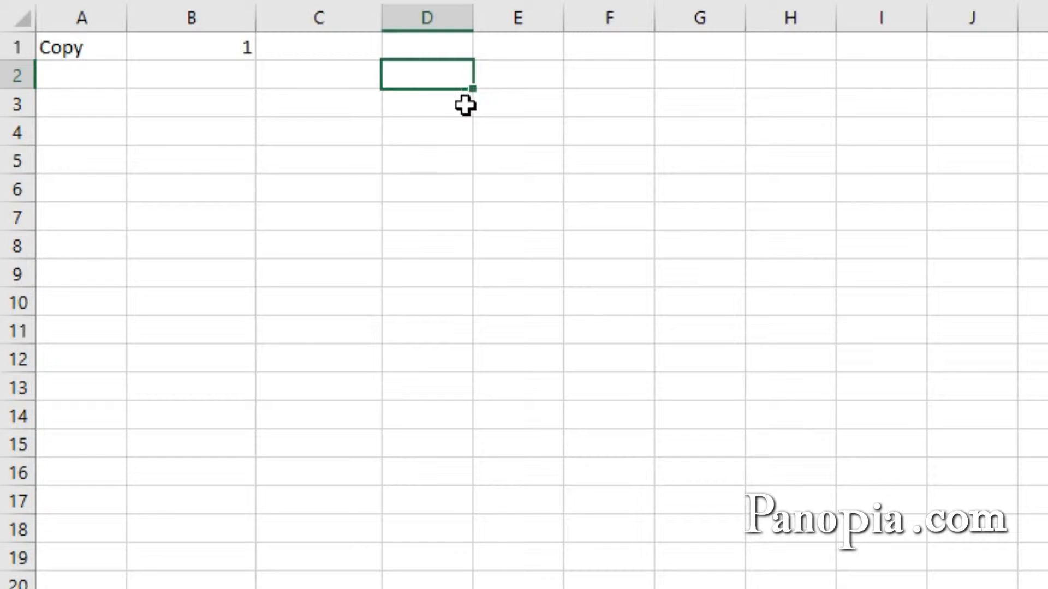
left_click(84, 47)
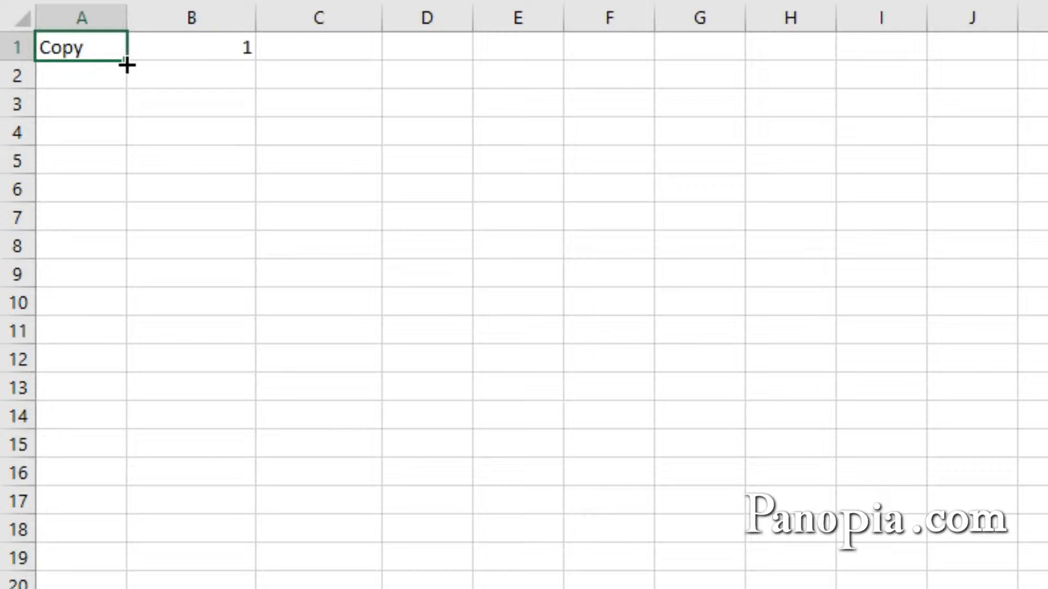
left_click_drag(127, 65, 108, 291)
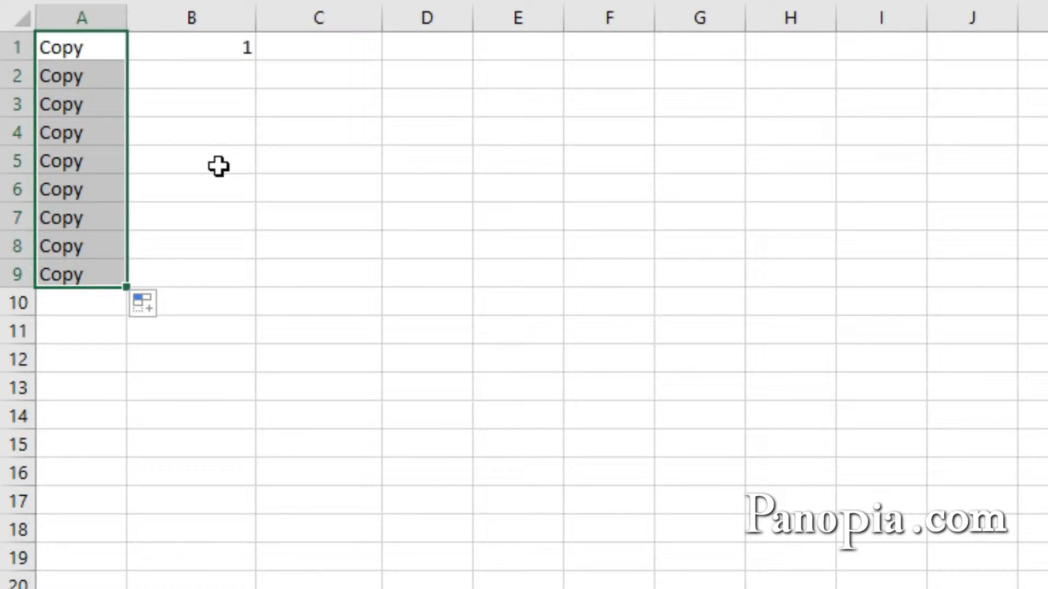
Try filling the 1 in B1 across to I1 and down to row 10, and undo both fills
left_click(209, 47)
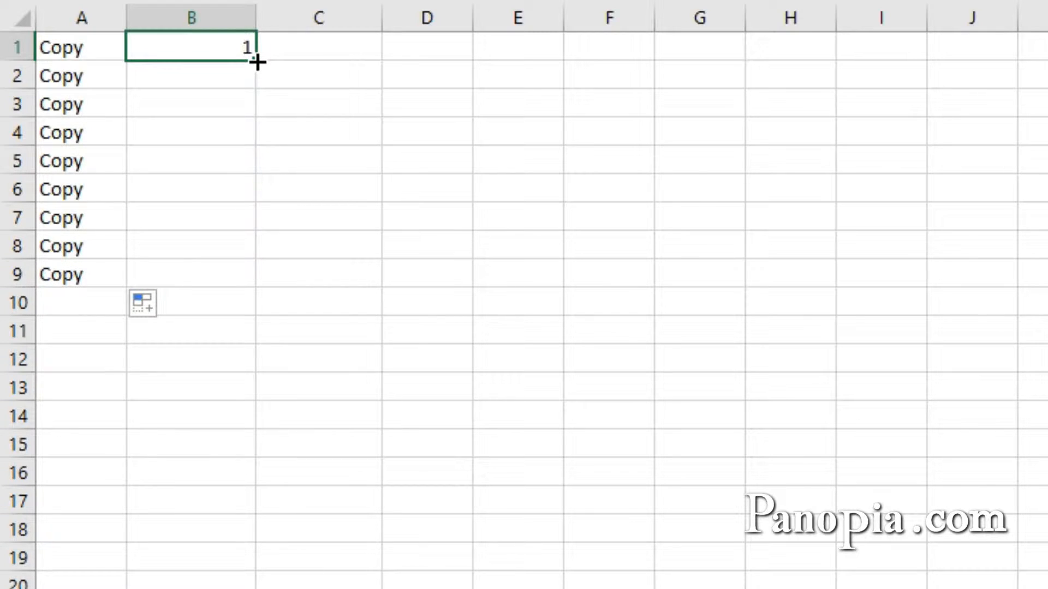
left_click_drag(257, 62, 906, 70)
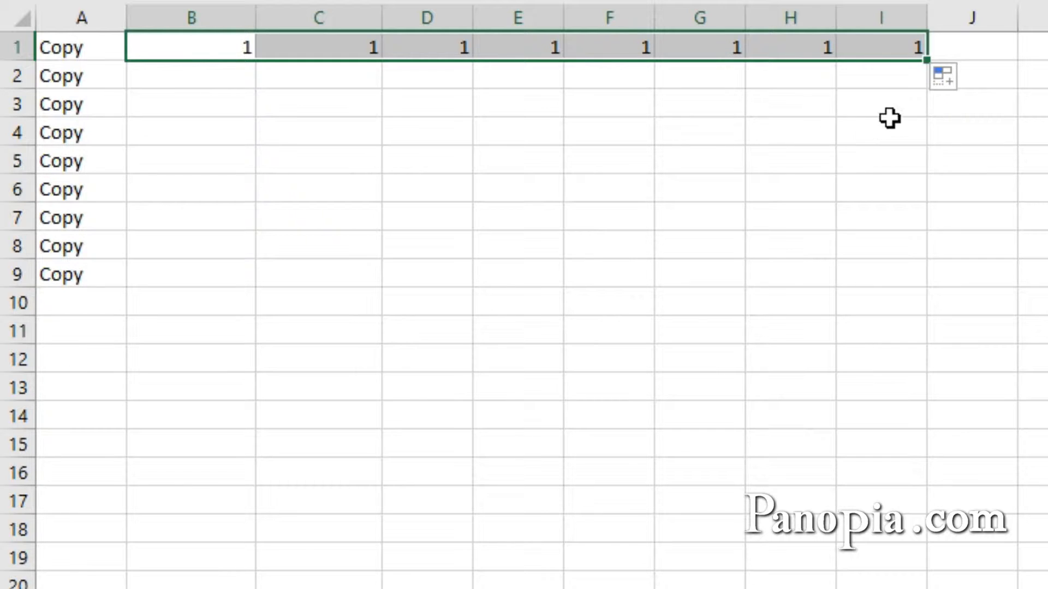
left_click_drag(926, 63, 922, 325)
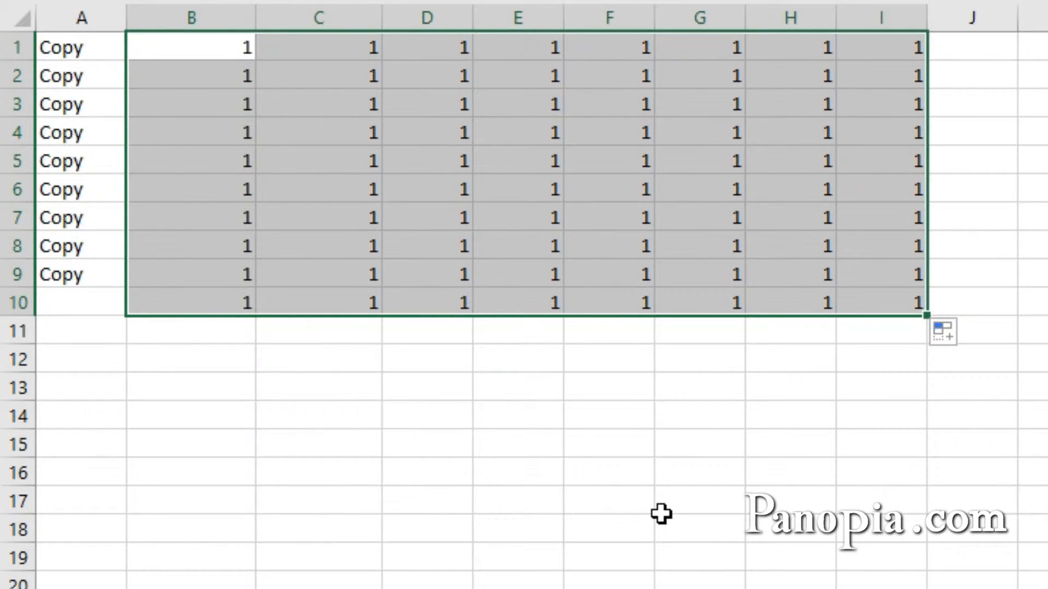
key("ctrl+z")
key("ctrl+z")
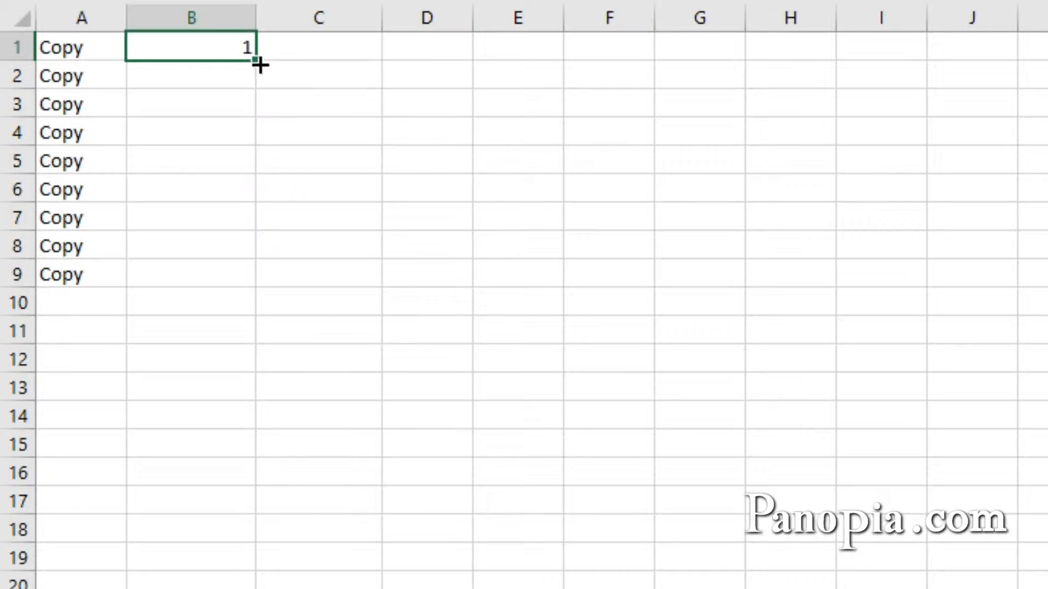
Fill the 1 in B1 down through B9 and change the fill option to Fill Series
left_click_drag(256, 60, 240, 297)
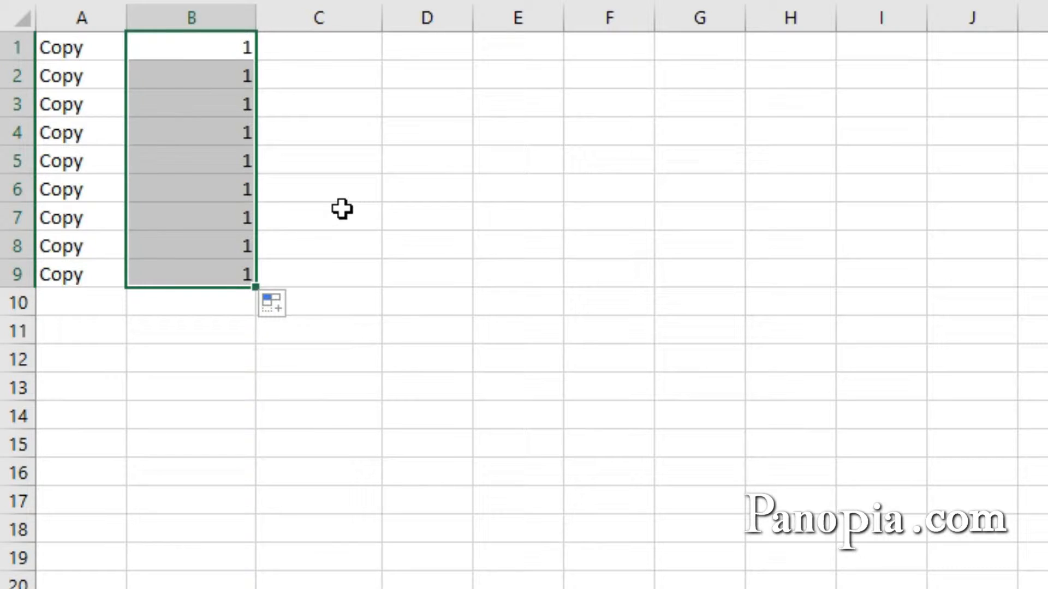
left_click(273, 313)
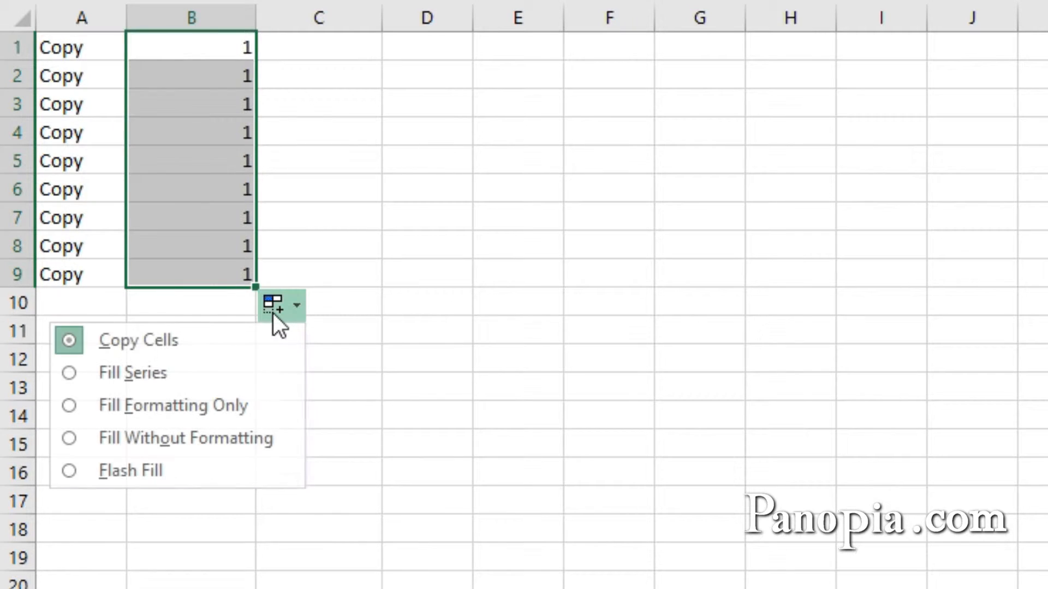
left_click(230, 373)
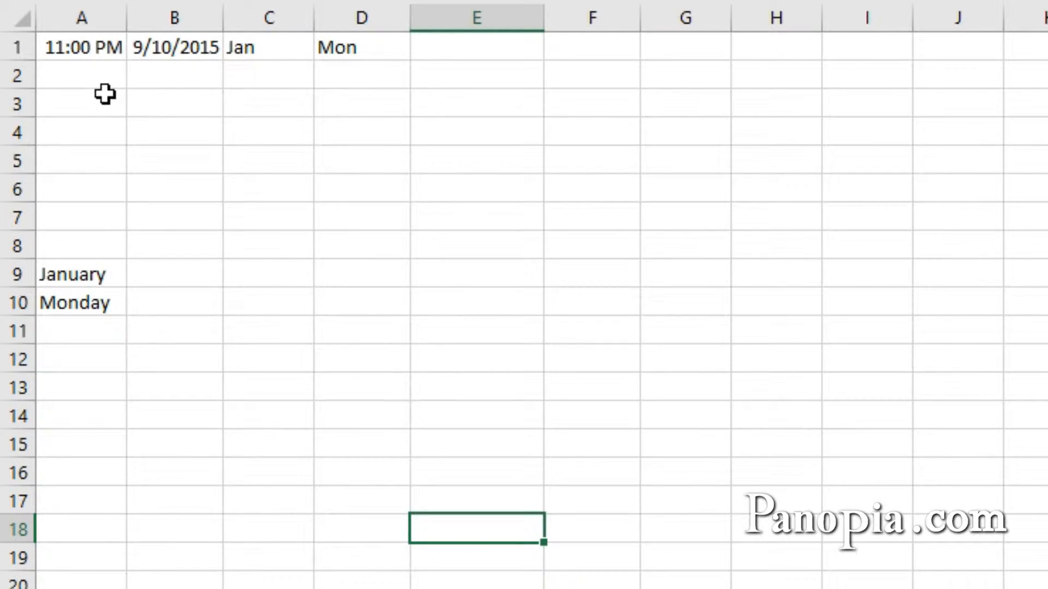
Autofill the 11:00 PM time in A1 down to A7 and the date in B1 down to B7
left_click(90, 47)
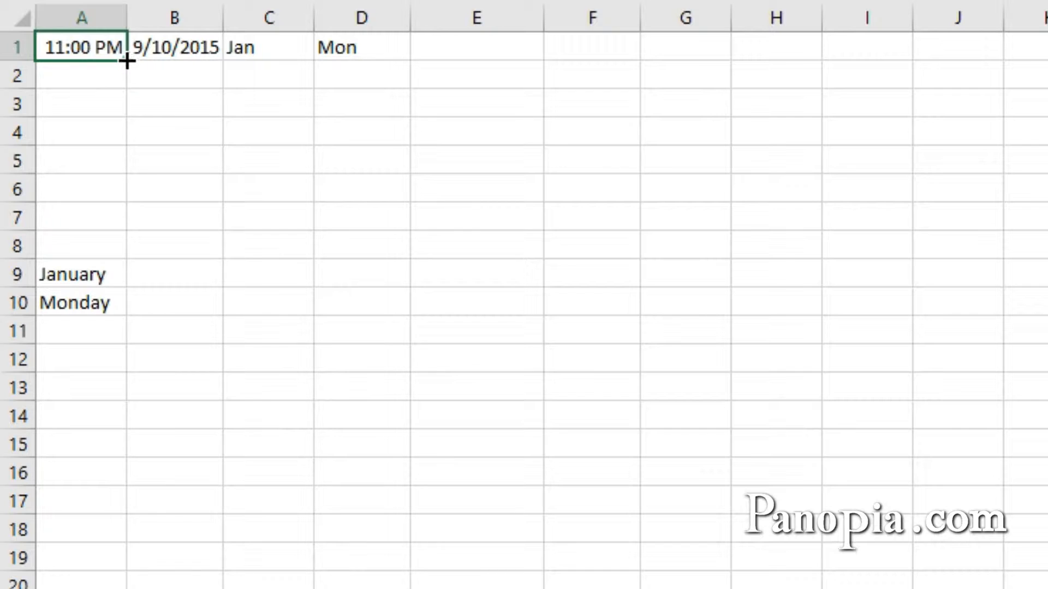
left_click_drag(127, 61, 108, 230)
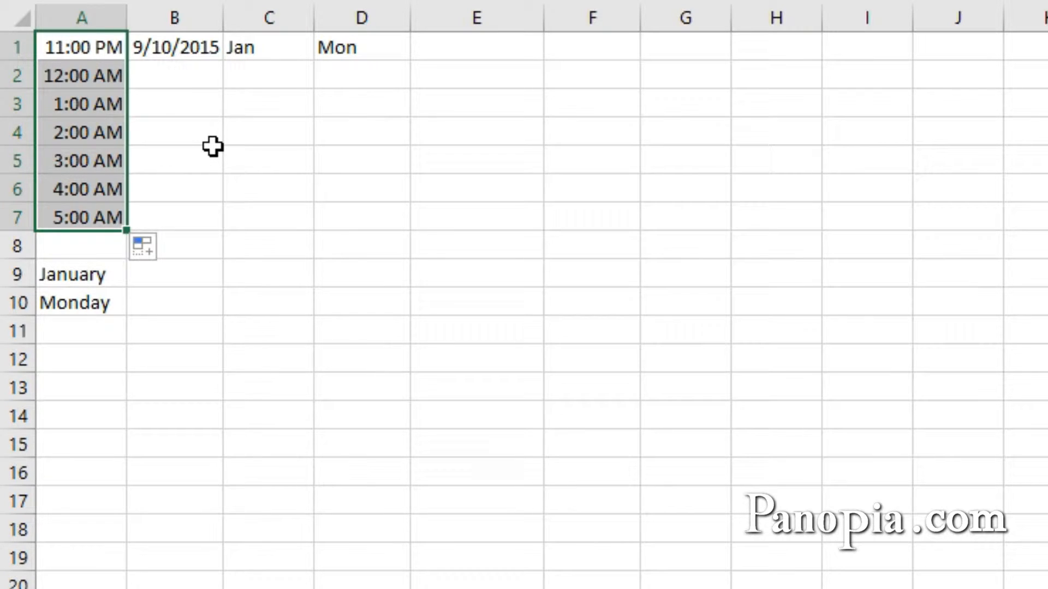
left_click(183, 47)
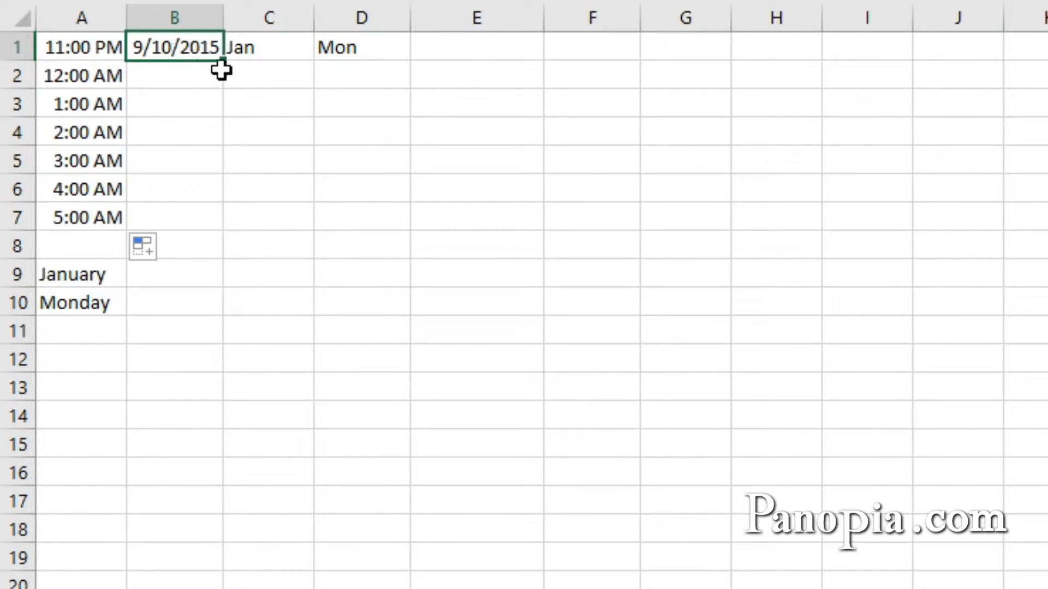
left_click_drag(223, 62, 214, 224)
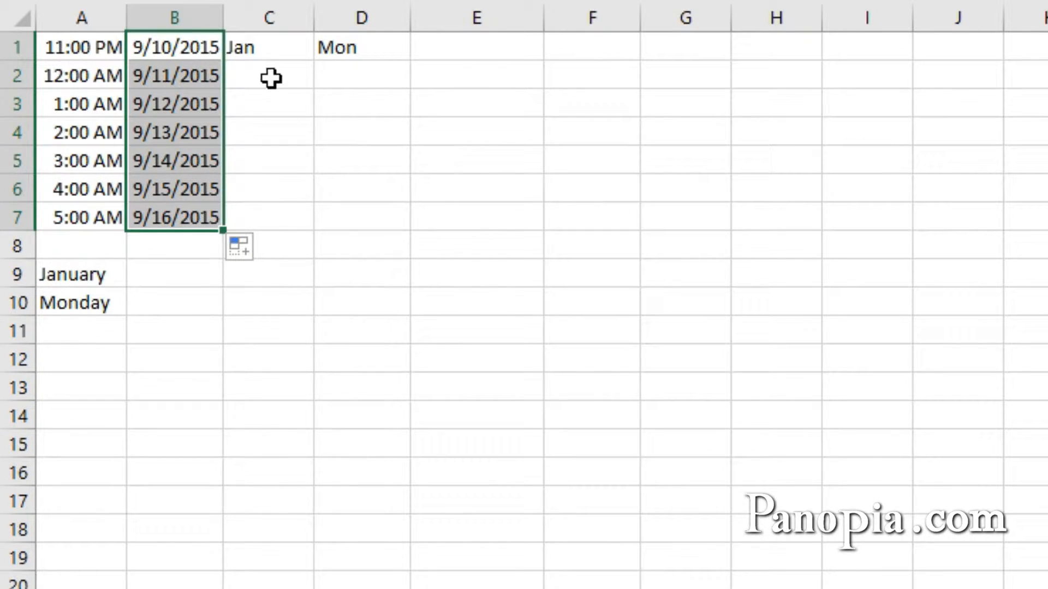
Autofill the month abbreviation Jan from C1 down to C7 and January from A9 across to E9
left_click(283, 48)
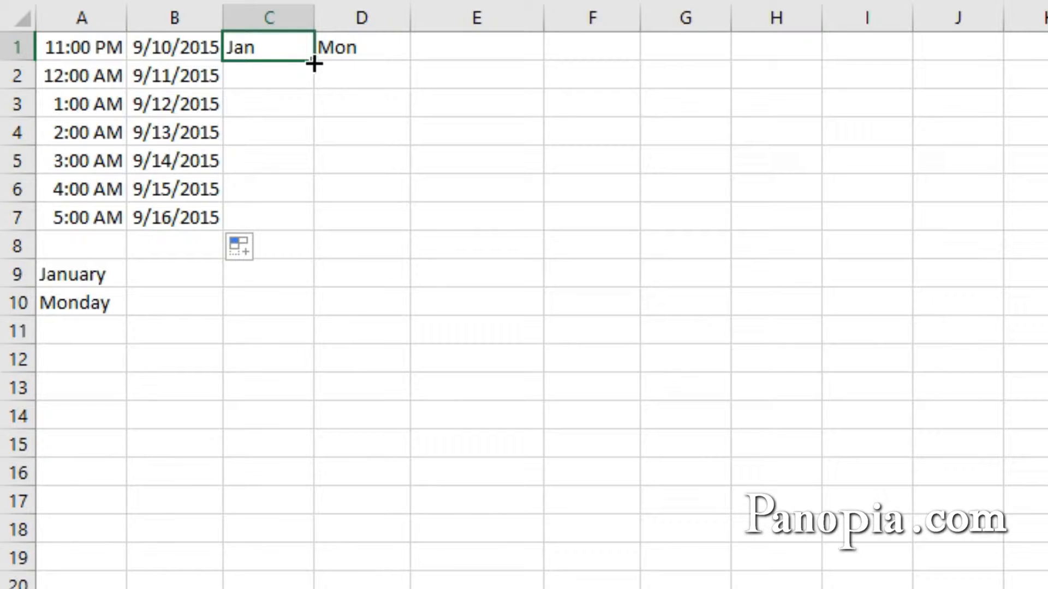
left_click_drag(314, 62, 297, 225)
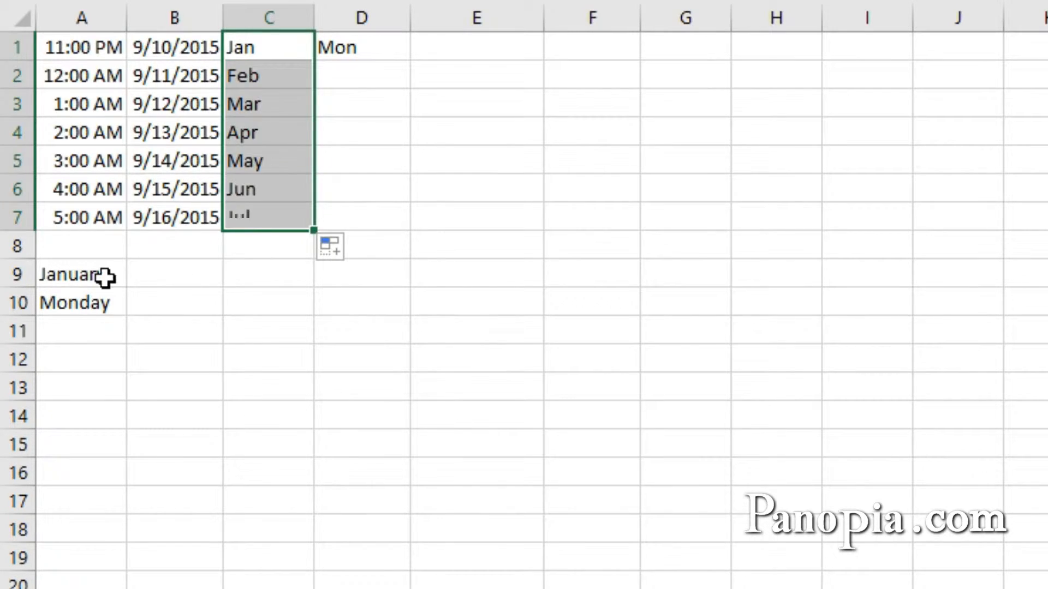
left_click(98, 276)
left_click_drag(131, 282, 480, 283)
Autofill the weekday abbreviation Mon from D1 down to D7 and Monday from A10 across to E10
left_click(352, 47)
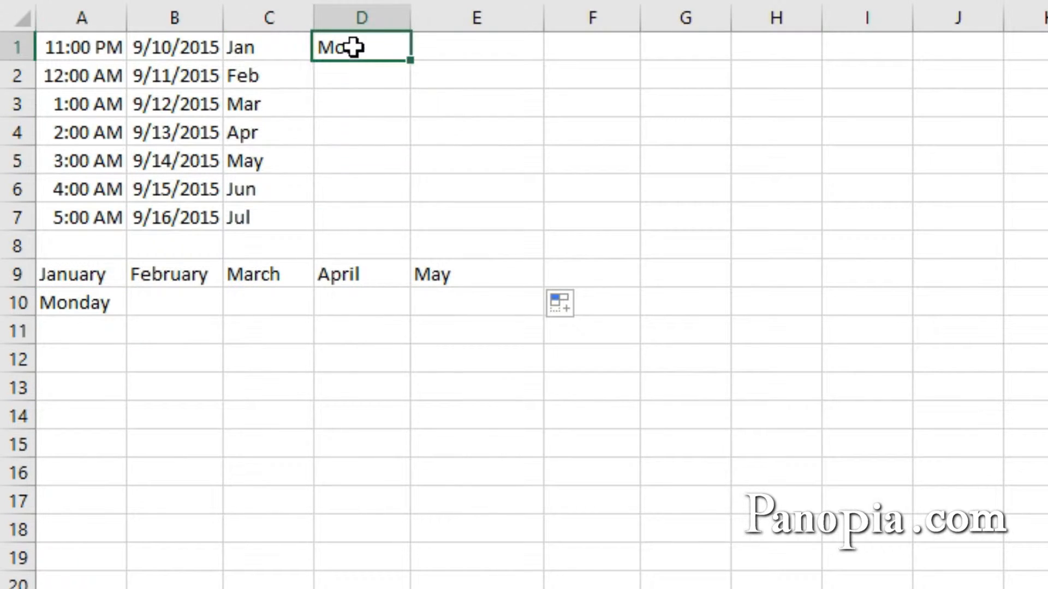
double_click(405, 56)
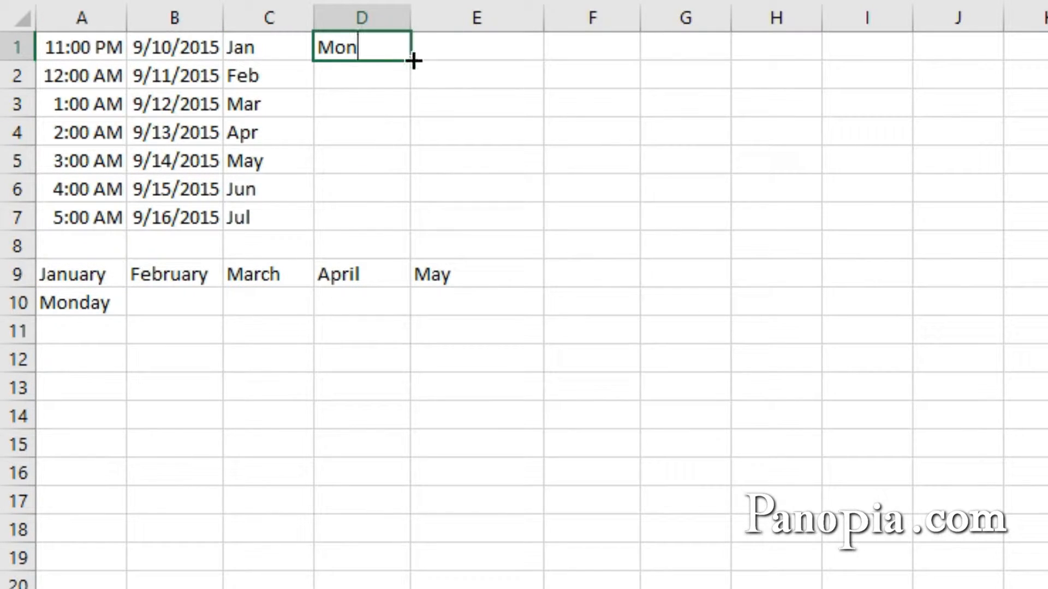
left_click_drag(413, 61, 399, 221)
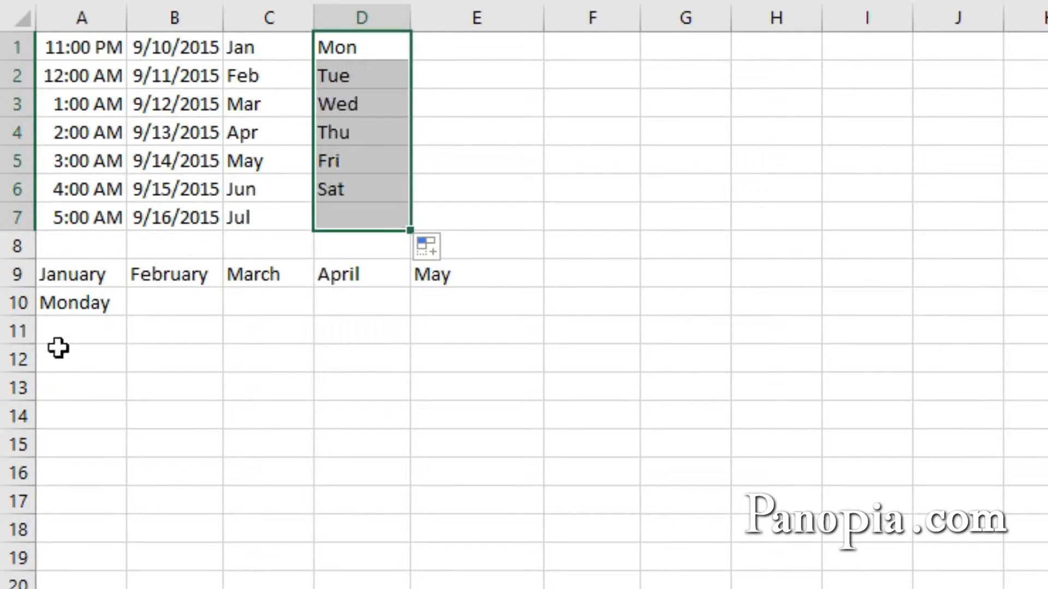
left_click(76, 306)
left_click_drag(129, 313, 529, 308)
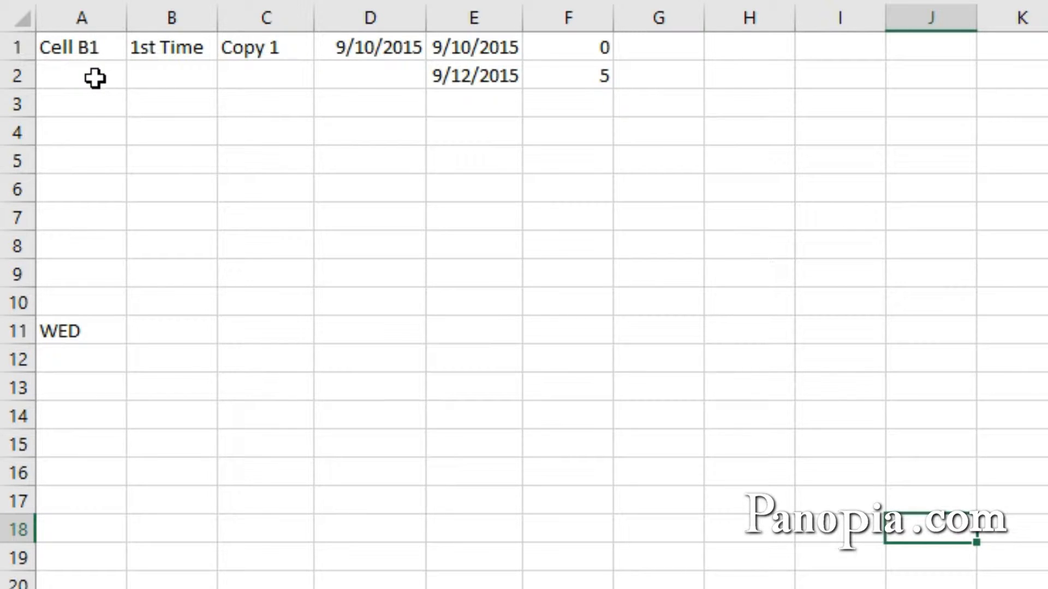
Autofill the text "Cell B1" from A1 down to A8 and "1st Time" from B1 down to B8
left_click(83, 47)
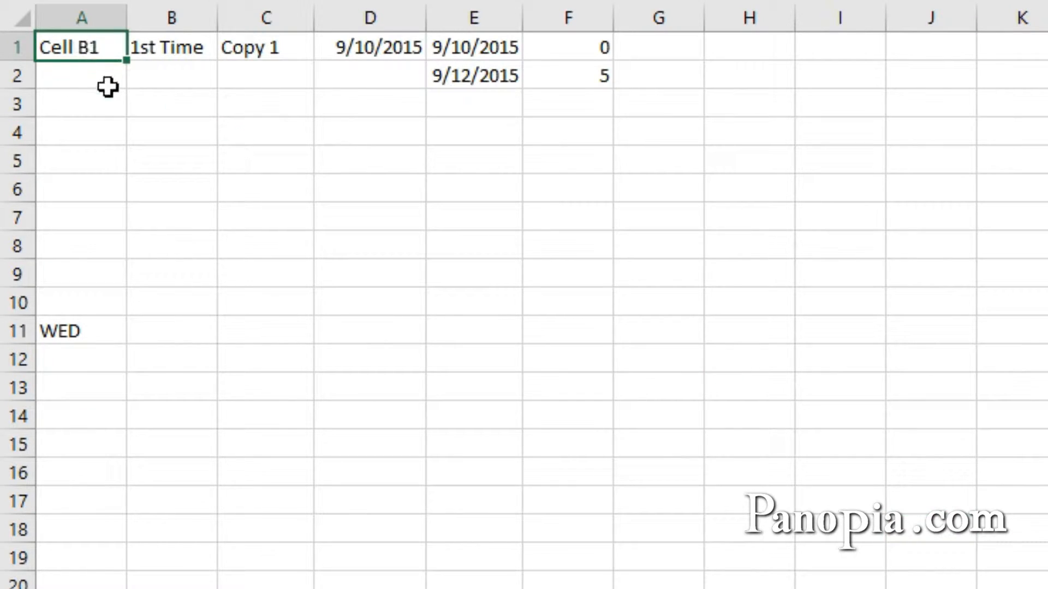
left_click_drag(125, 64, 128, 256)
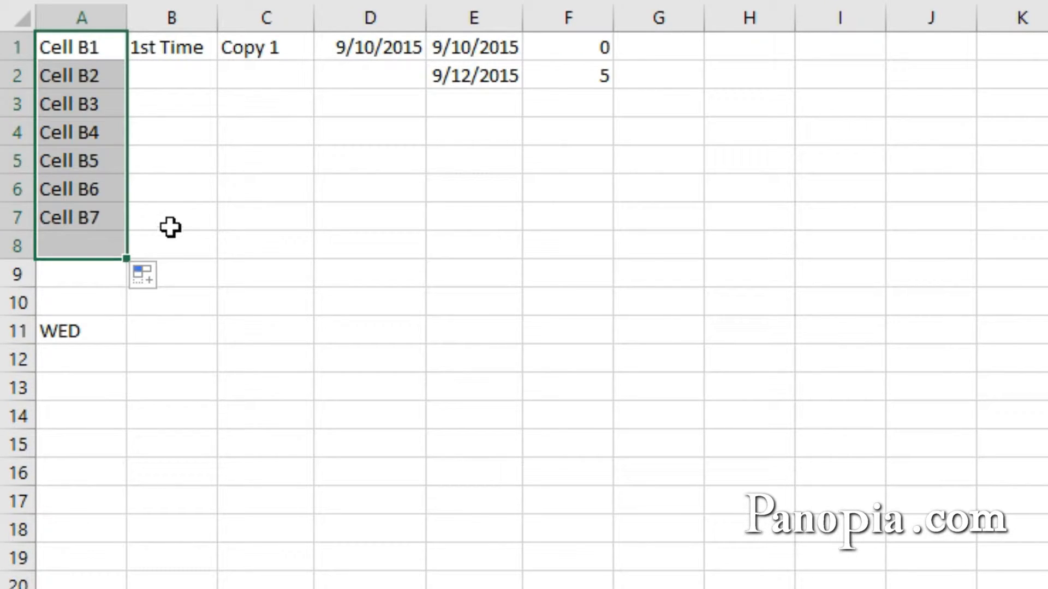
left_click(180, 43)
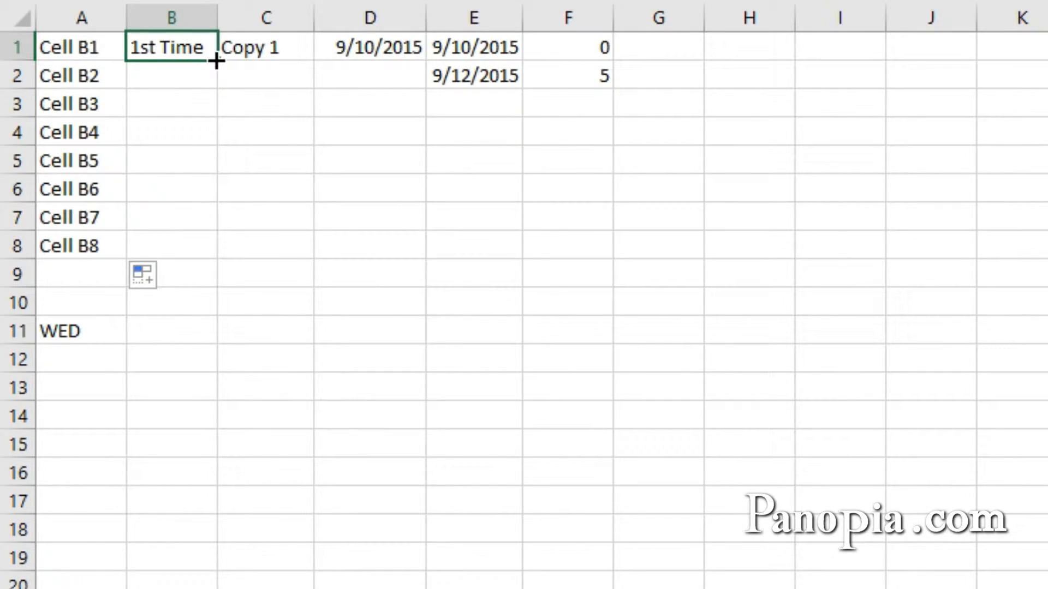
left_click_drag(217, 61, 208, 256)
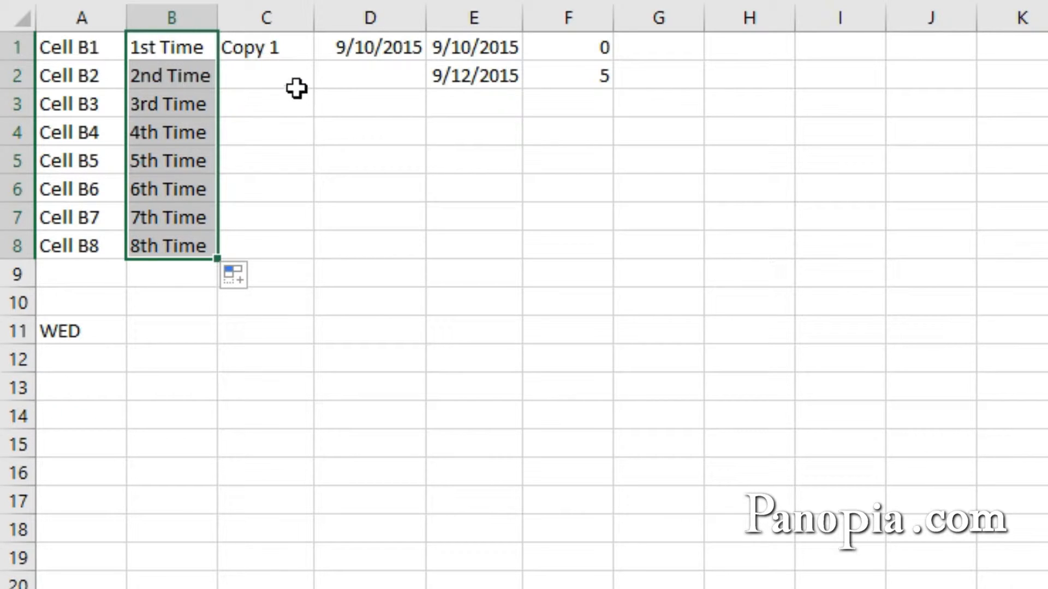
Fill "Copy 1" from C1 down to C8 and change the fill option to Copy Cells
left_click(278, 46)
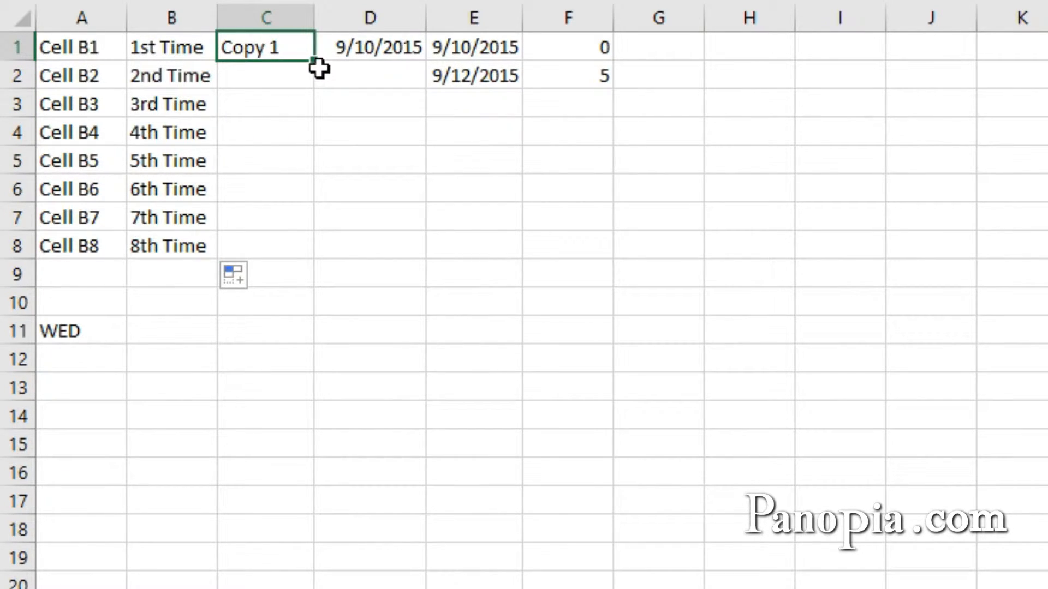
left_click_drag(314, 61, 289, 263)
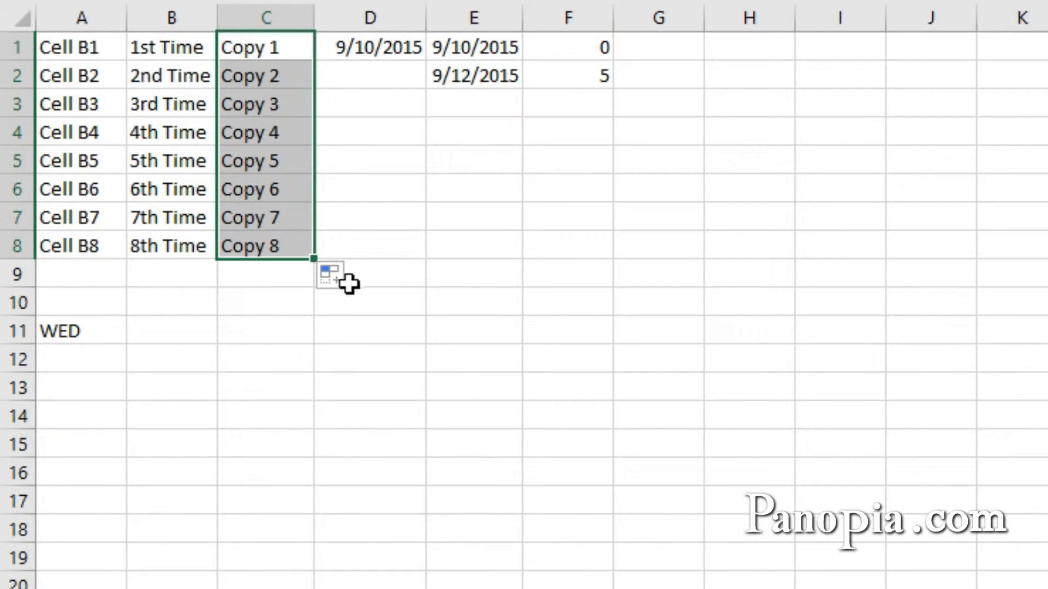
left_click(329, 276)
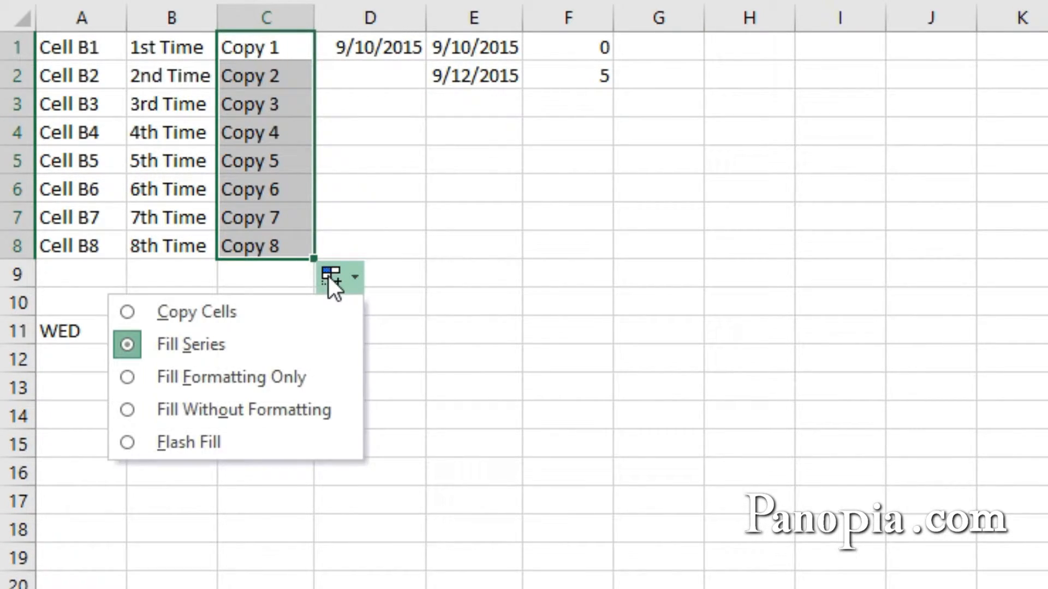
left_click(211, 309)
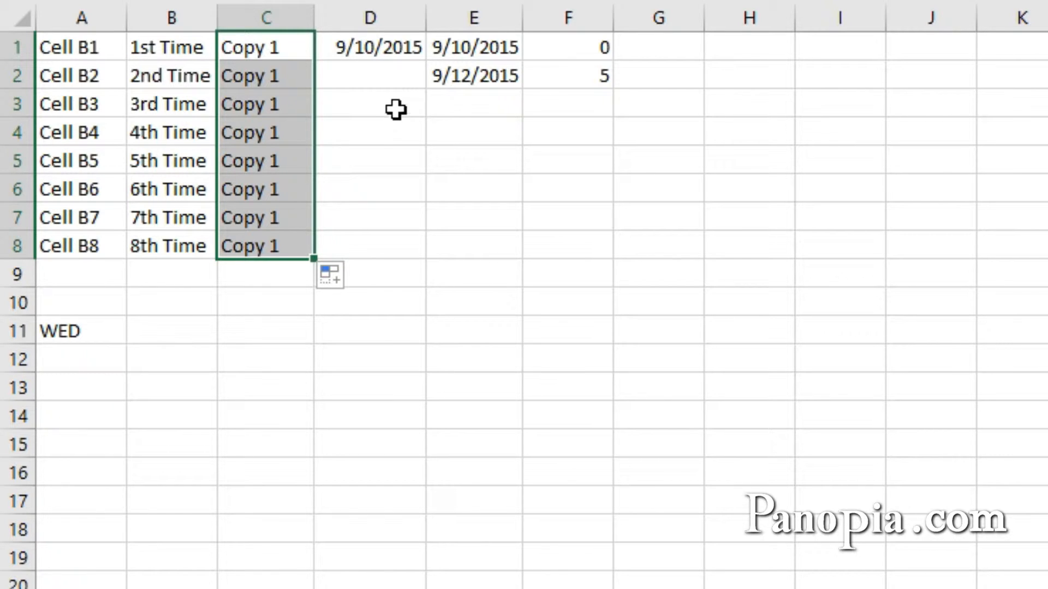
Fill the date in D1 down to D8 and change the fill option to Fill Weekdays
left_click(382, 47)
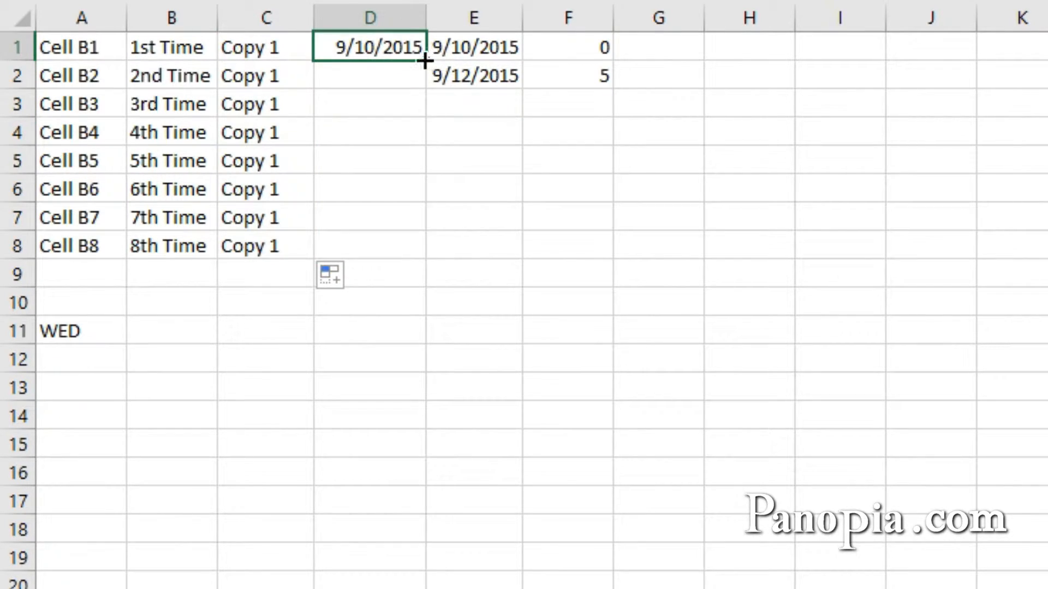
left_click_drag(425, 61, 409, 255)
left_click(443, 278)
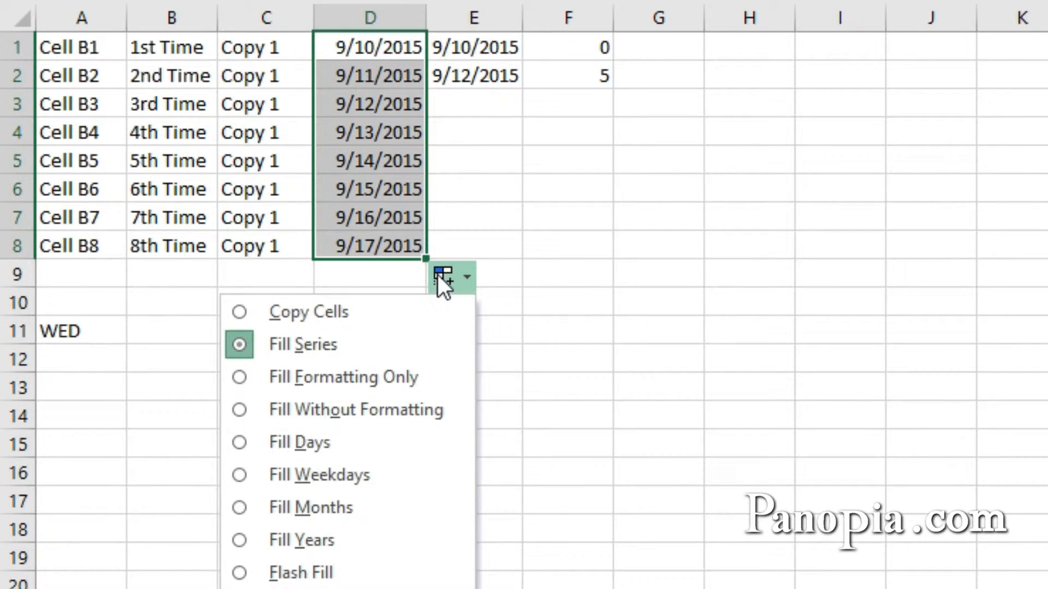
left_click(349, 476)
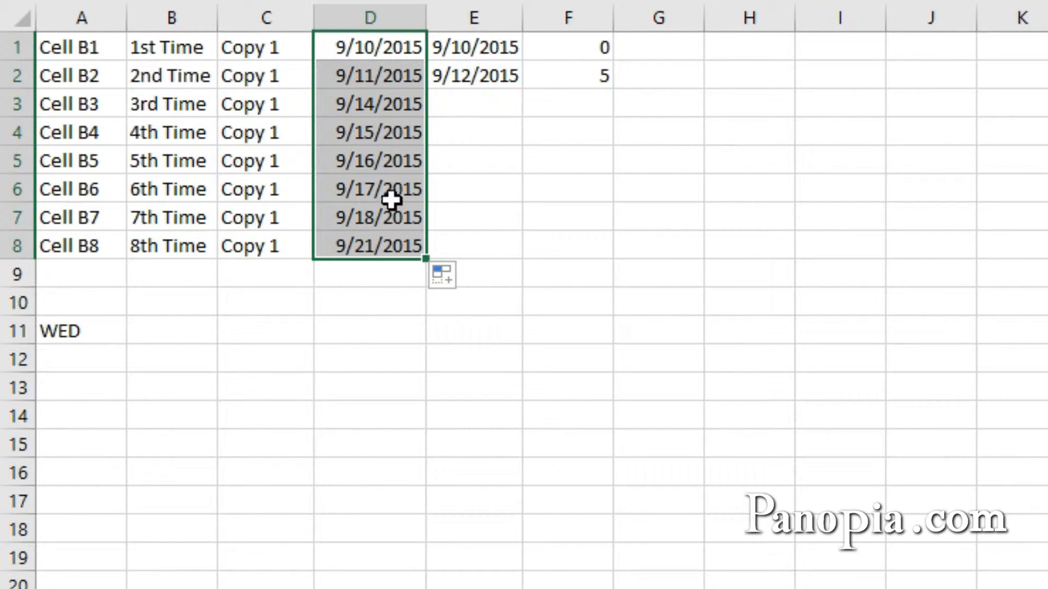
Change the date fill in D1:D8 to Fill Months and finally to Fill Years
left_click(440, 282)
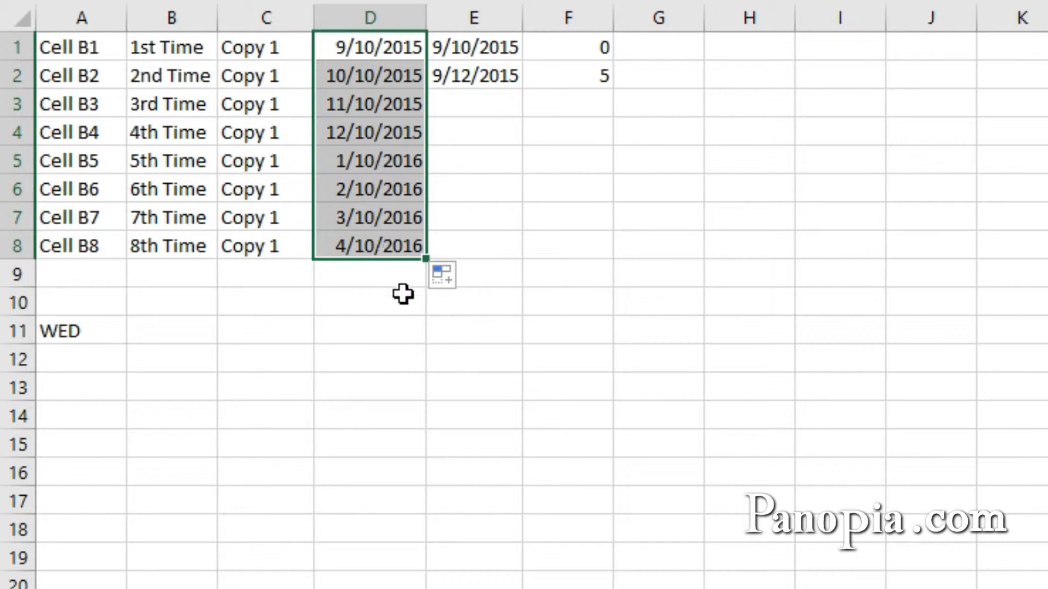
left_click(442, 275)
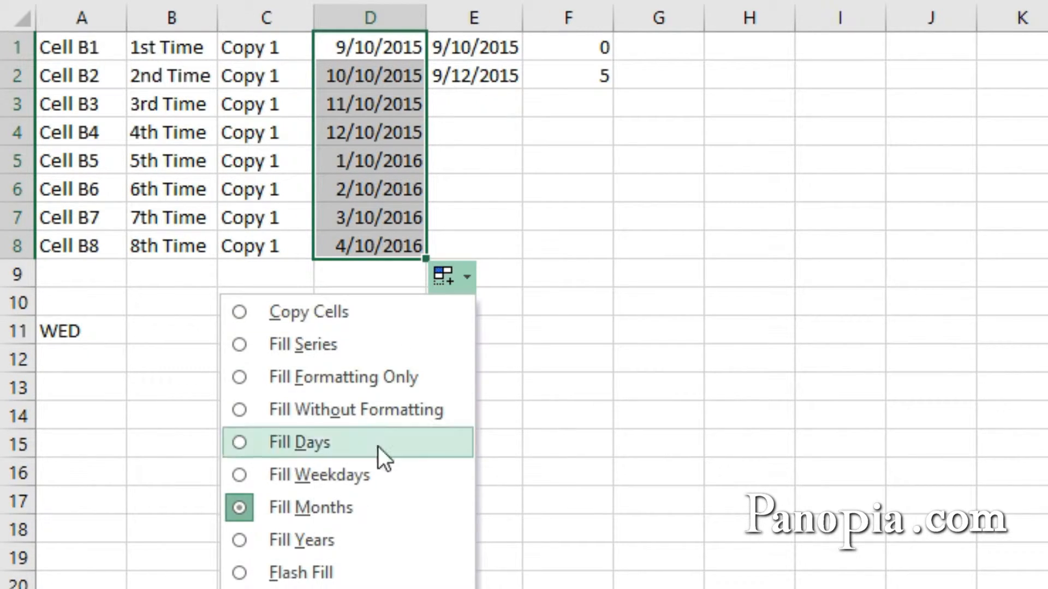
left_click(349, 545)
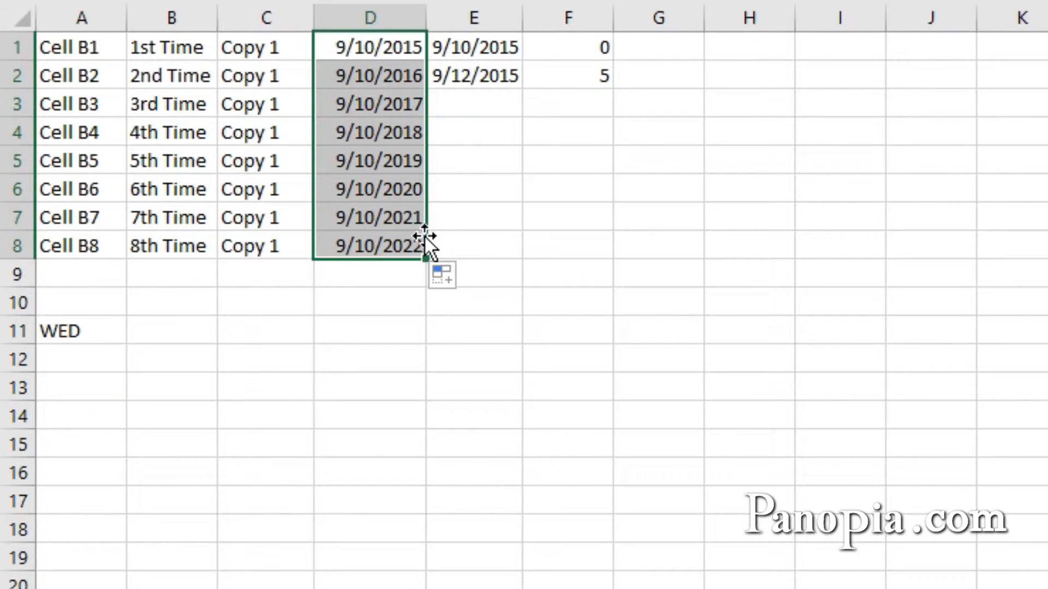
Fill "WED" from A11 across to F11 and change the fill option to Fill Weekdays
left_click(98, 335)
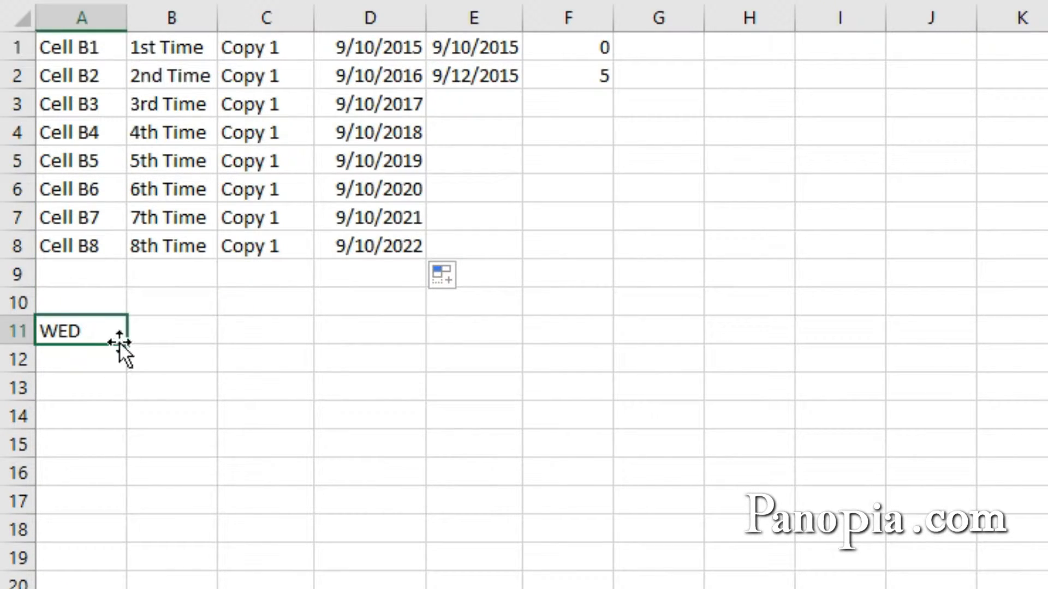
left_click_drag(126, 345, 599, 343)
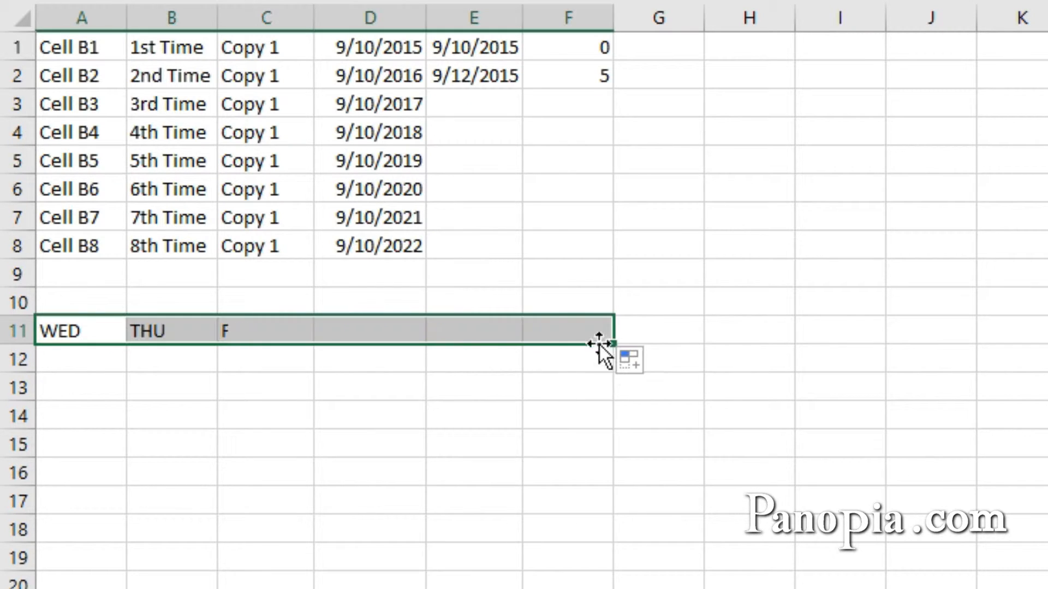
left_click(633, 360)
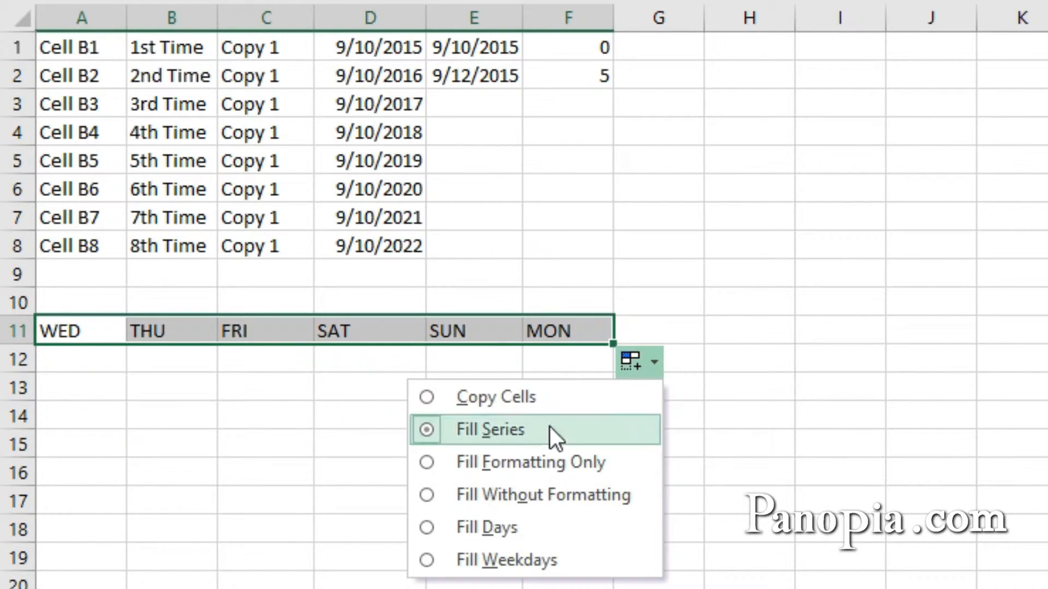
left_click(528, 565)
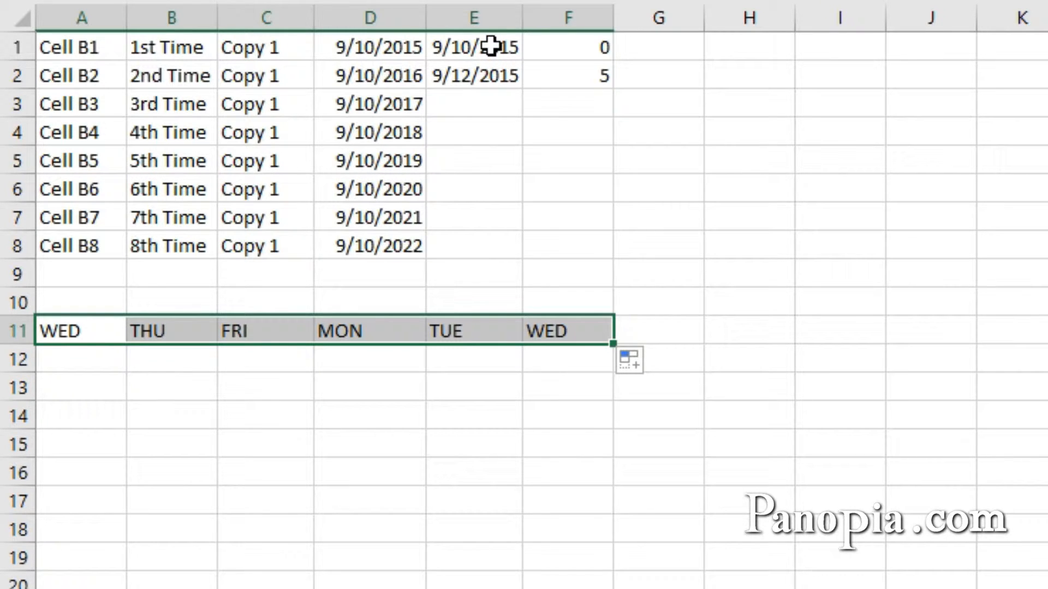
Extend the two-date series in E1:E2 down to E9 and the number series in F1:F2 down to F8
left_click_drag(492, 47, 531, 280)
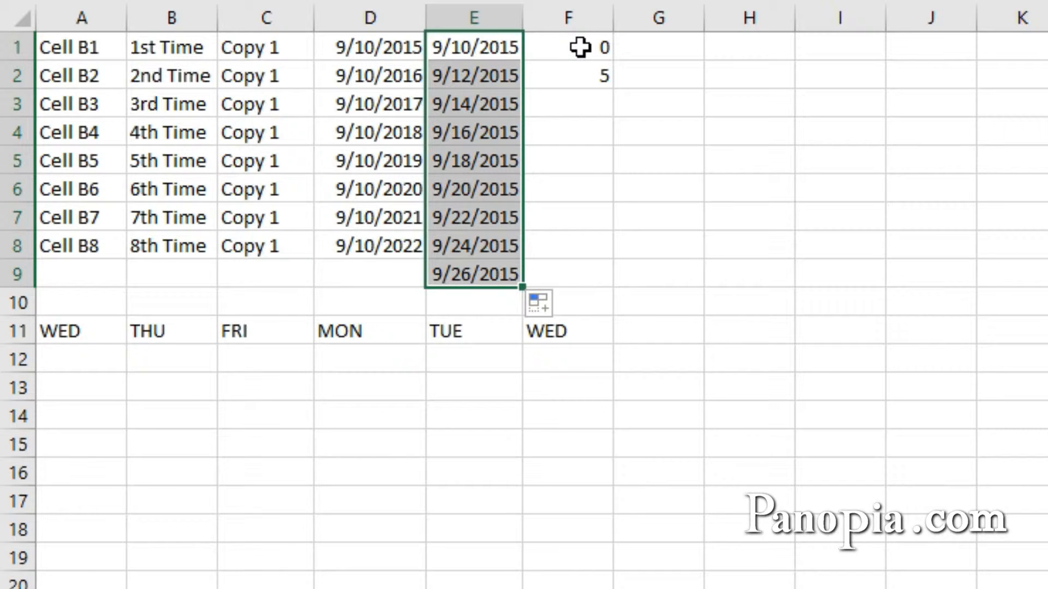
left_click_drag(580, 48, 577, 85)
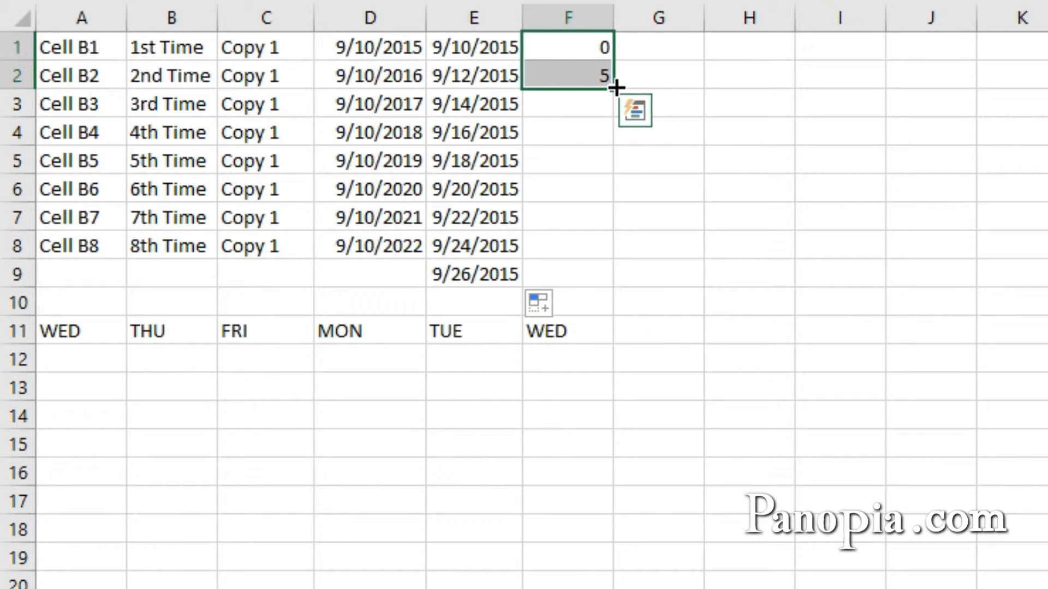
left_click_drag(618, 87, 617, 265)
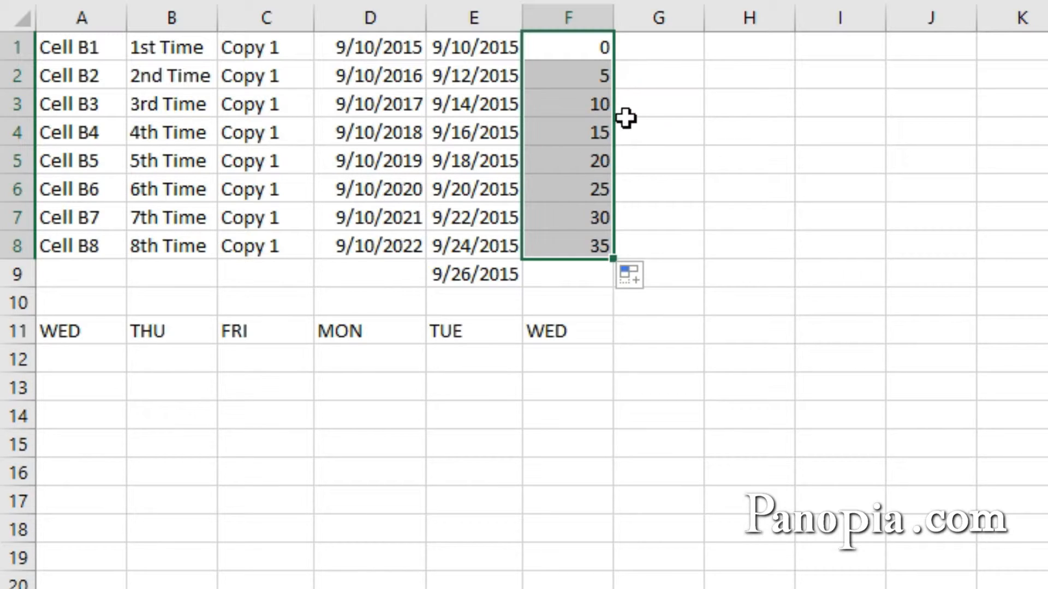
left_click(644, 240)
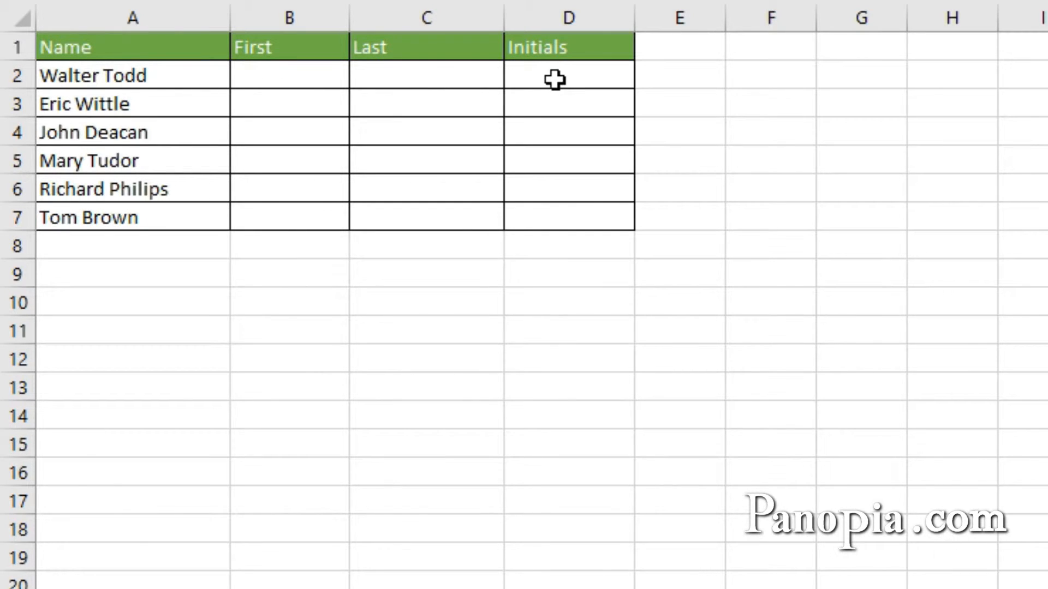
Enter the first person's first name in B2, begin the second in B3 and accept the Flash Fill suggestion down to B7
left_click(290, 76)
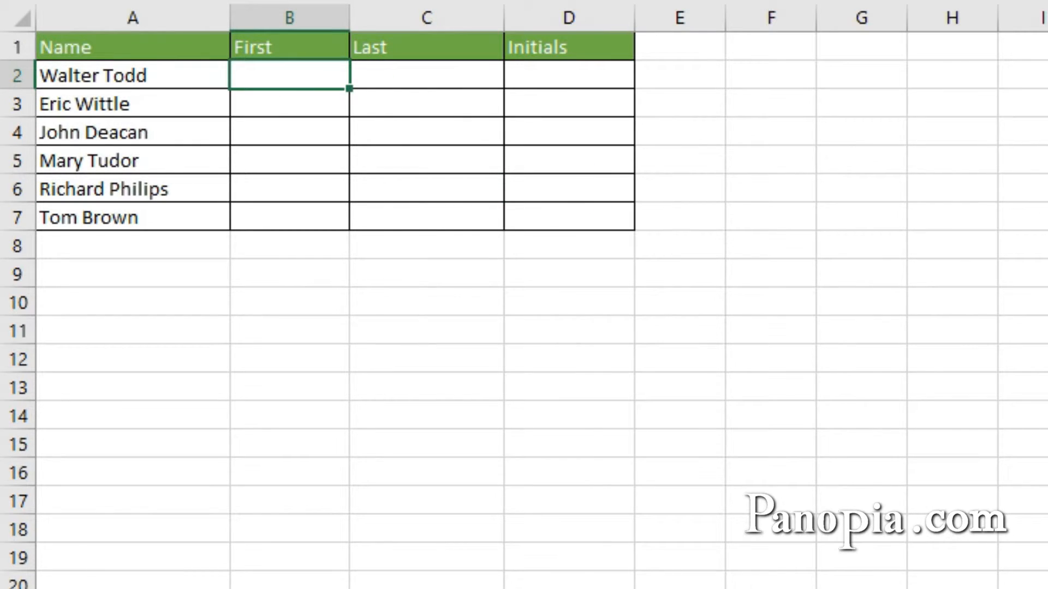
type("Walter")
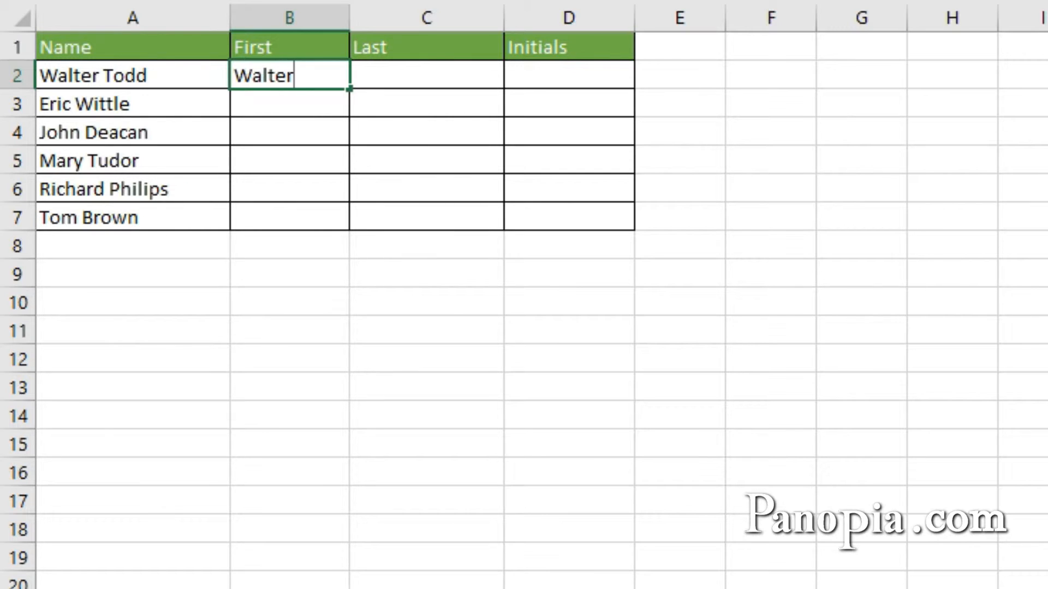
key("Return")
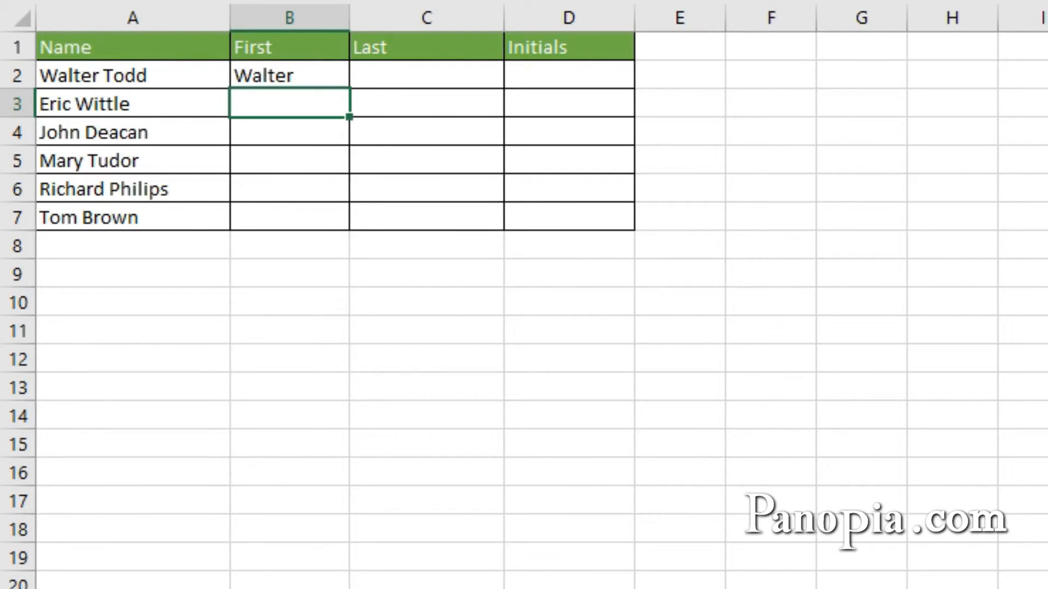
type("Eric")
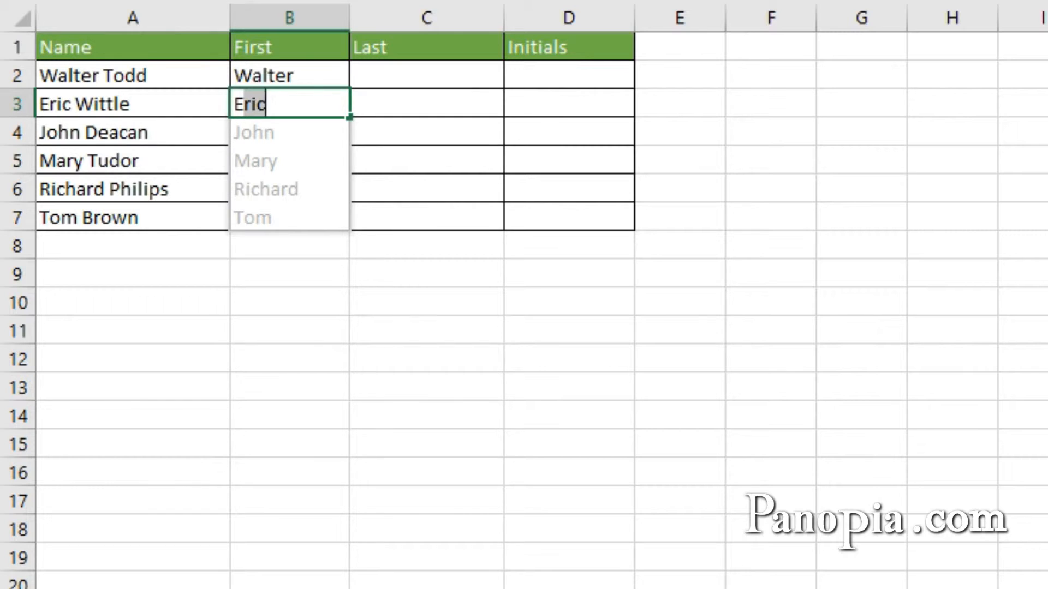
key("Return")
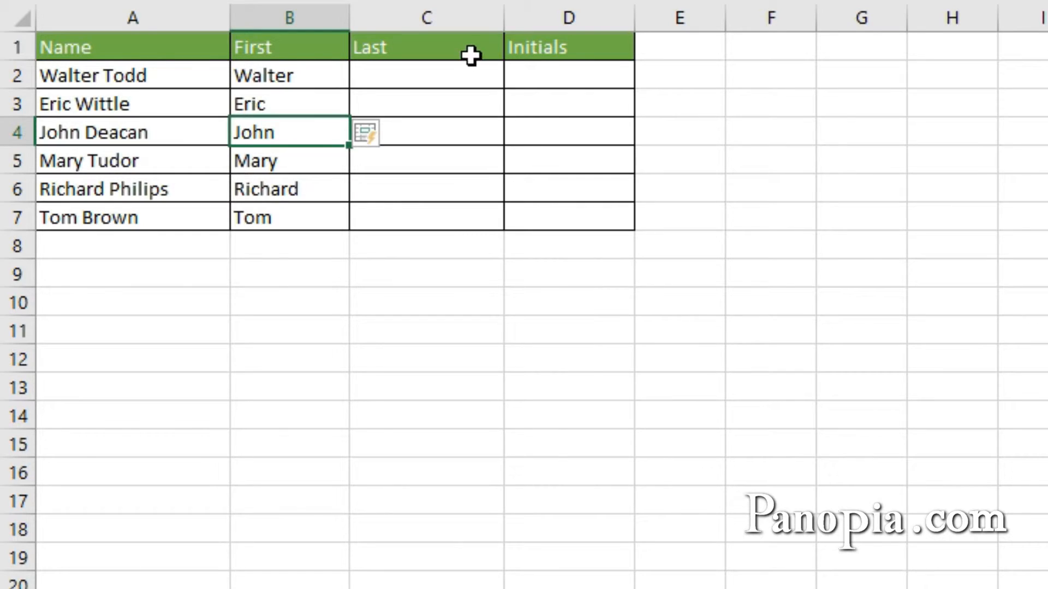
Enter the first person's last name in capitals in C2, begin the second in C3 and accept the Flash Fill suggestion down to C7
left_click(452, 75)
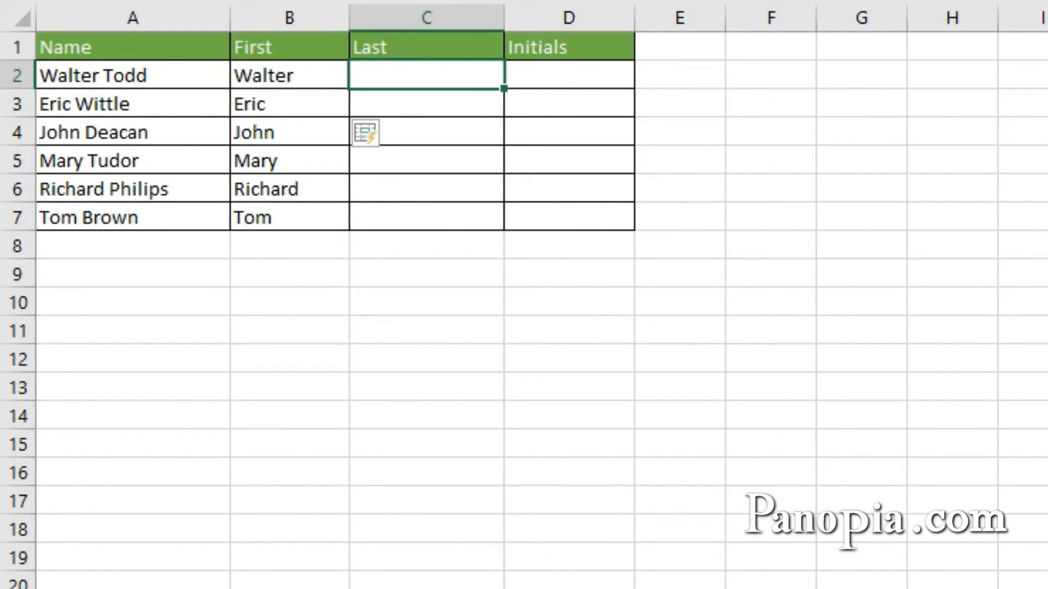
type("TO")
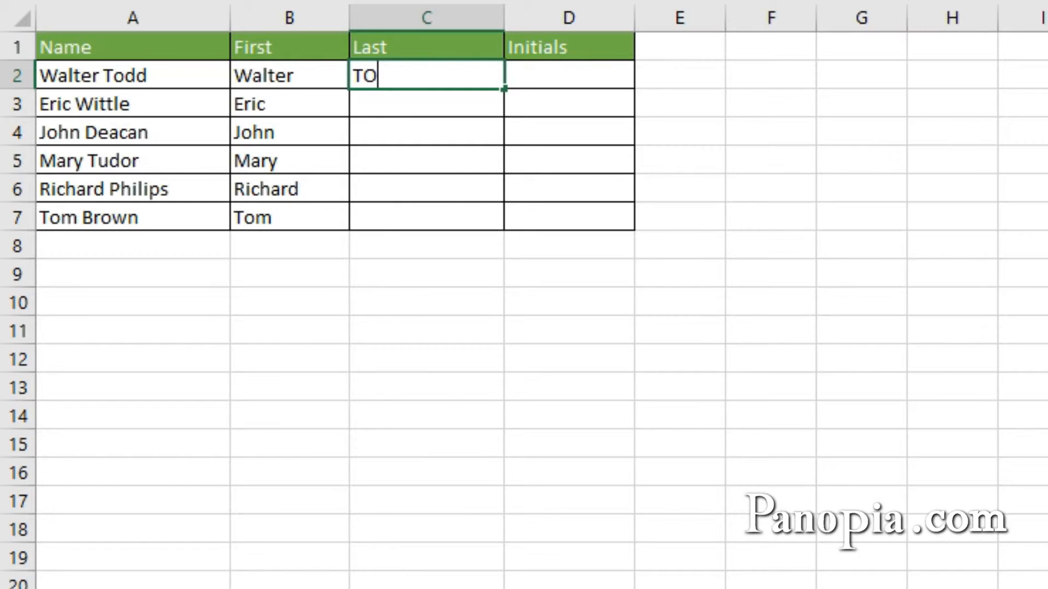
type("DD")
key("Return")
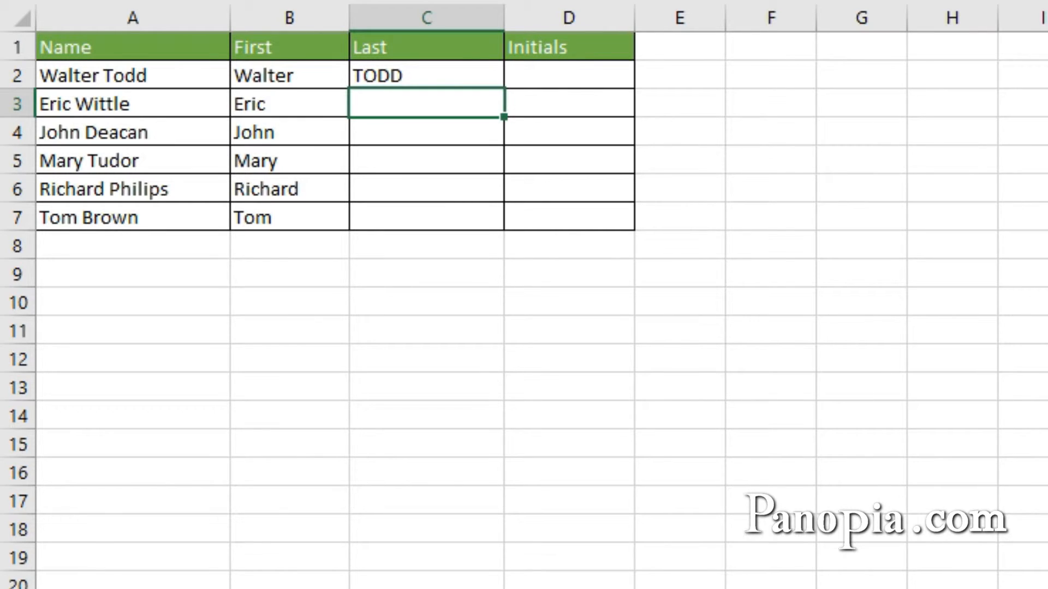
type("WITTLE")
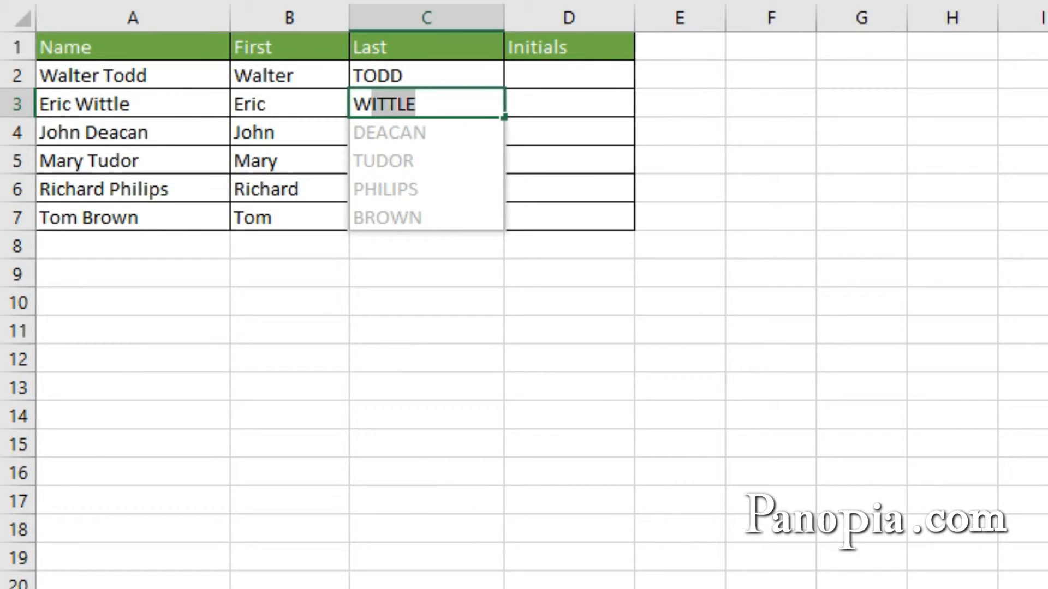
key("Return")
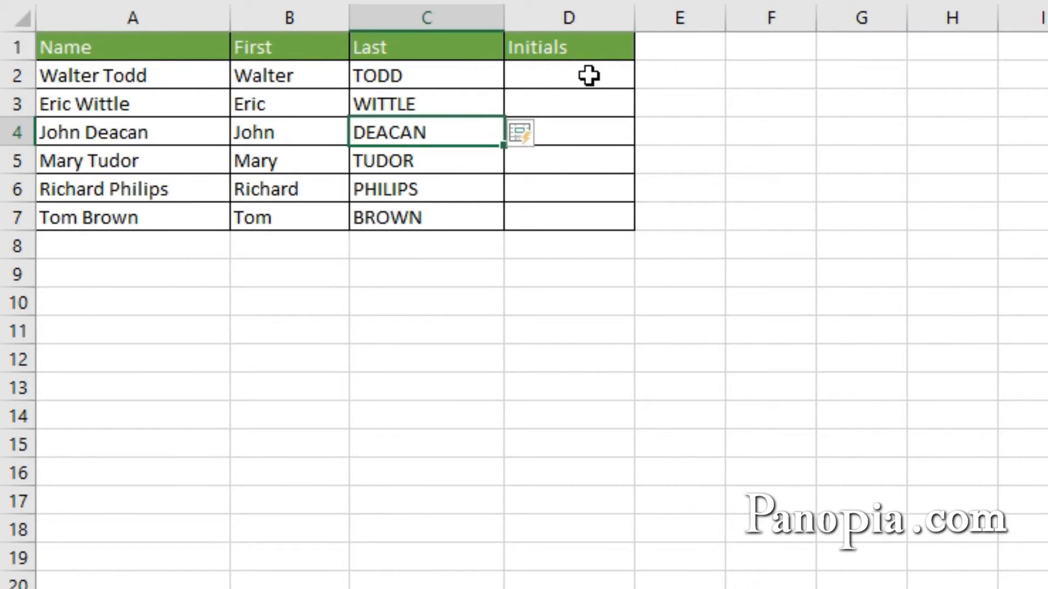
Enter the first person's two capital initials in D2, begin the second pair in D3 and accept the Flash Fill suggestion down to D7
left_click(588, 75)
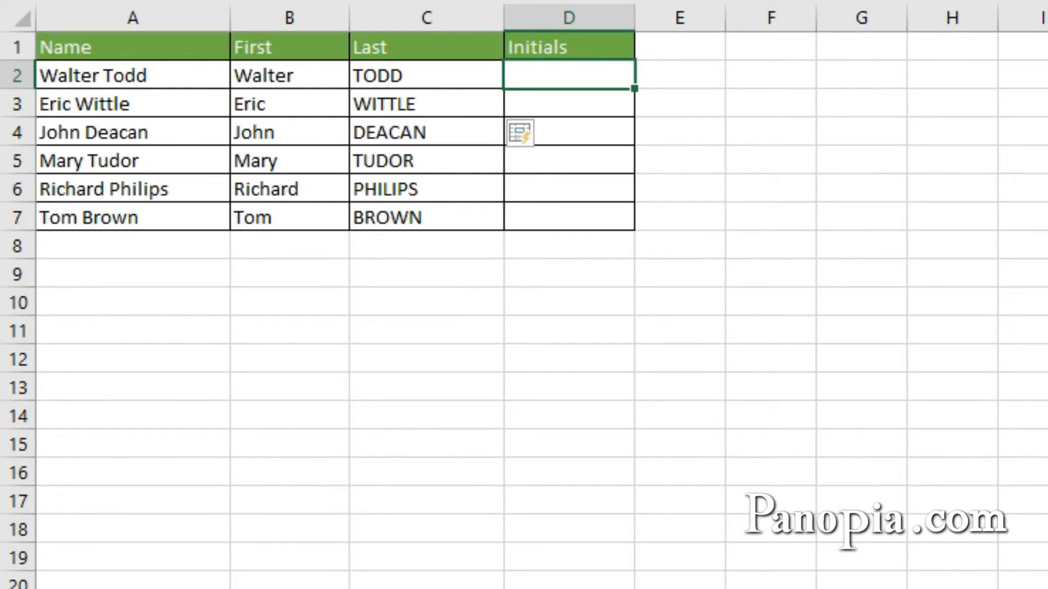
type("WT")
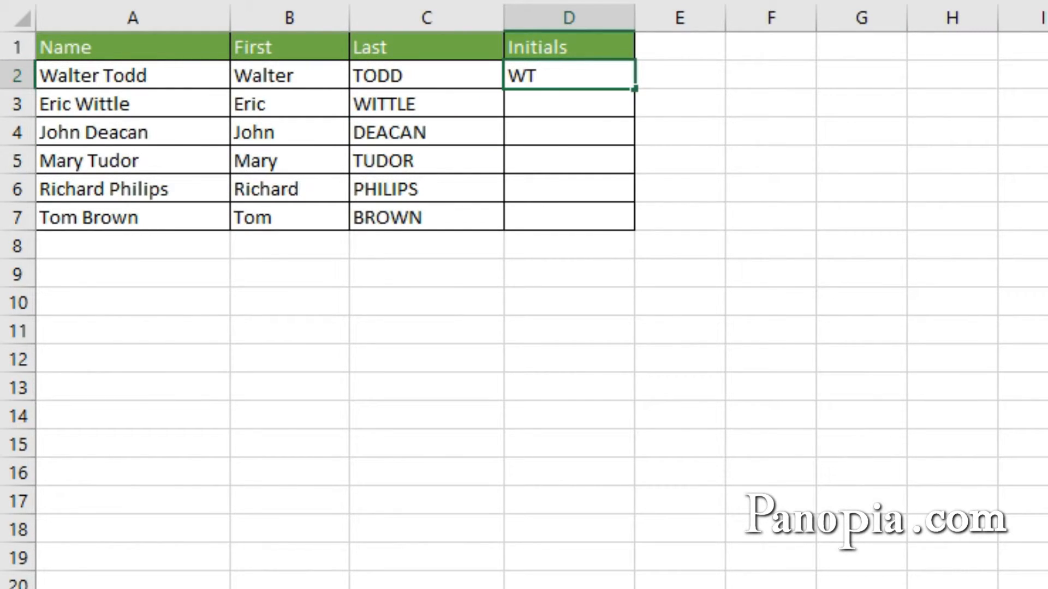
key("Return")
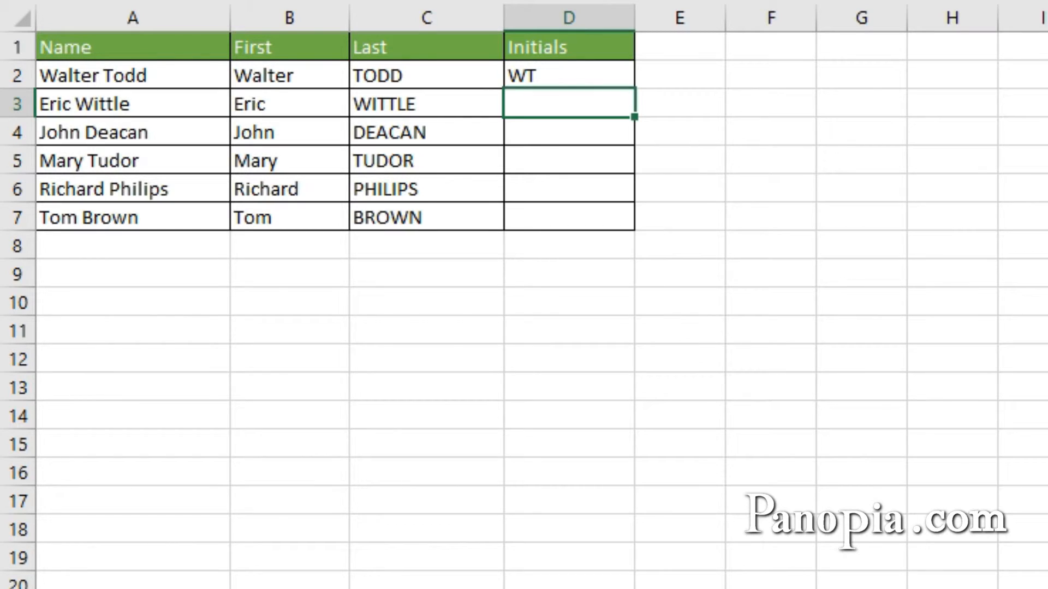
type("EW")
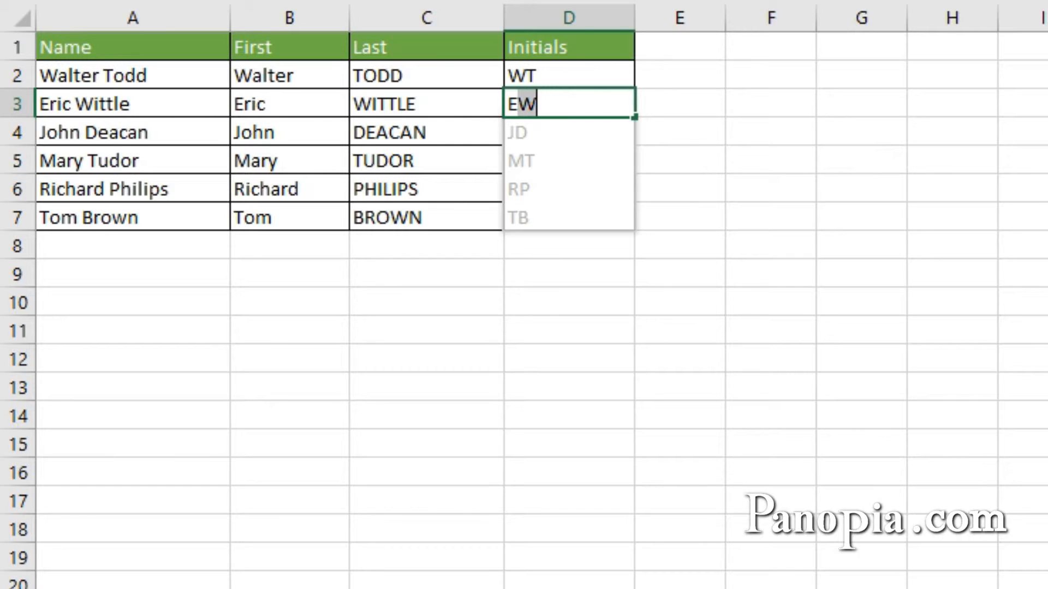
key("Return")
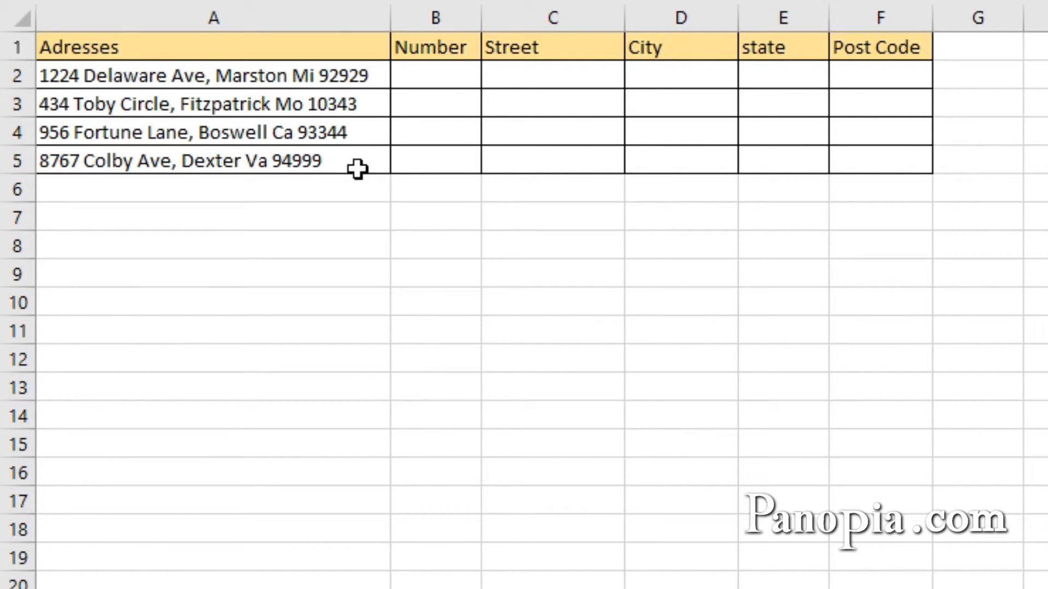
On the address sheet, enter the first house number in B2, begin the second in B3 and accept the Flash Fill suggestion down to B5
left_click(433, 80)
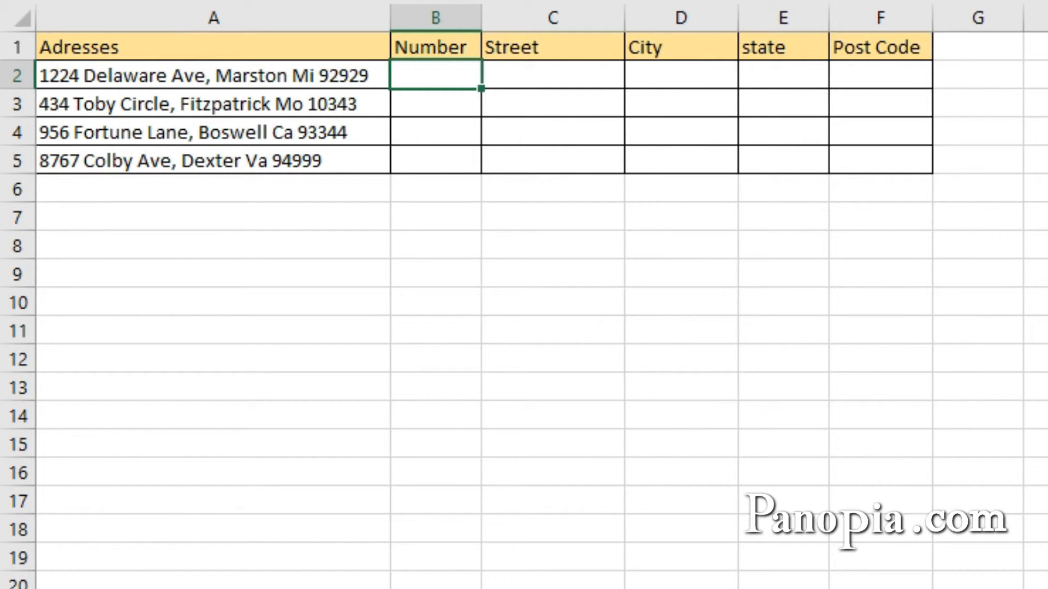
type("1224")
key("Return")
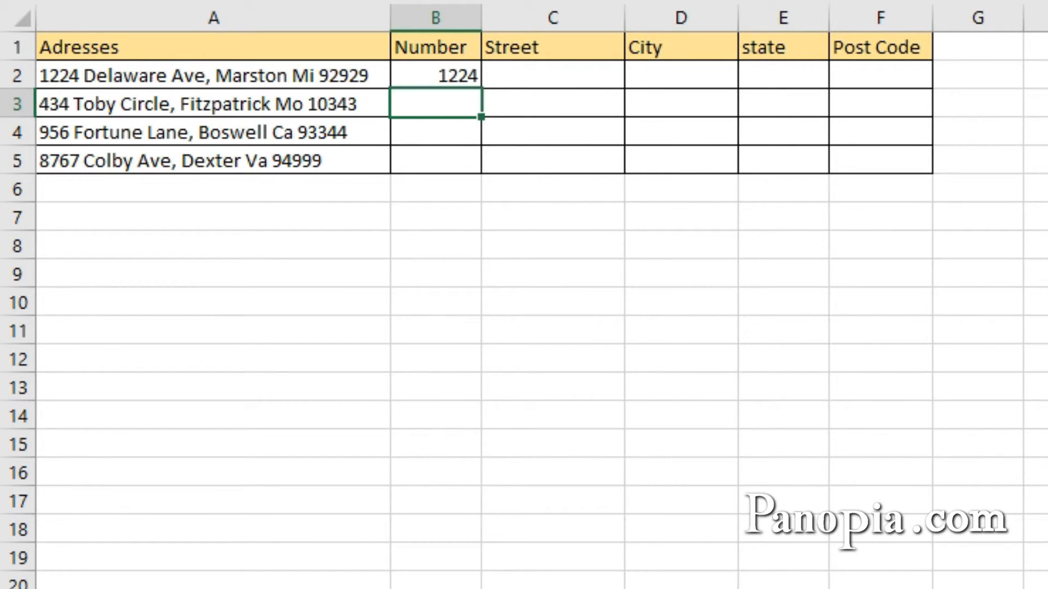
type("434")
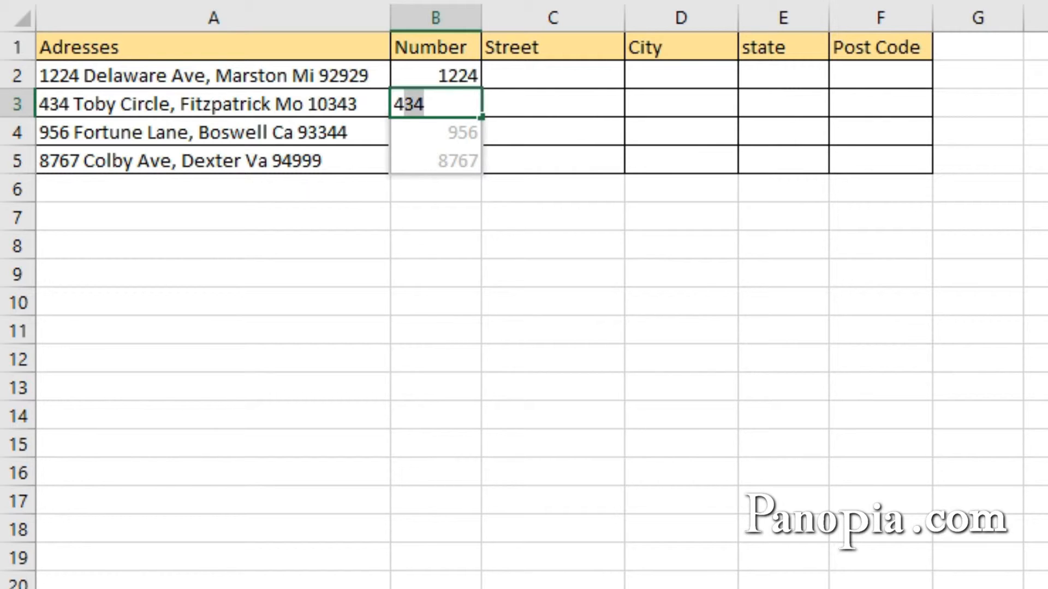
key("Return")
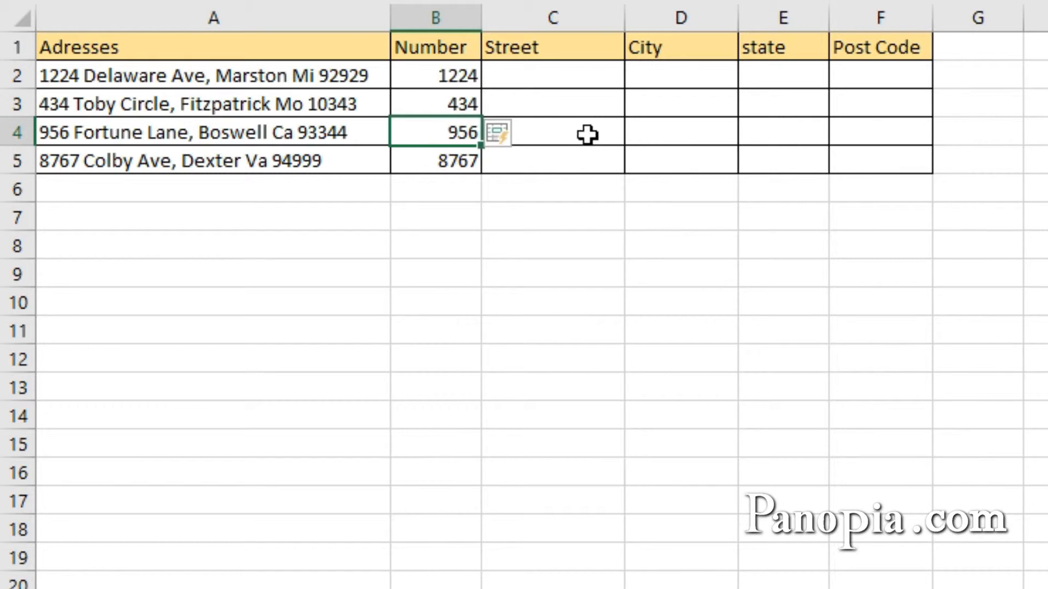
Enter the first address's street name in C2, begin the second in C3 and accept the Flash Fill suggestion down to C5
left_click(566, 74)
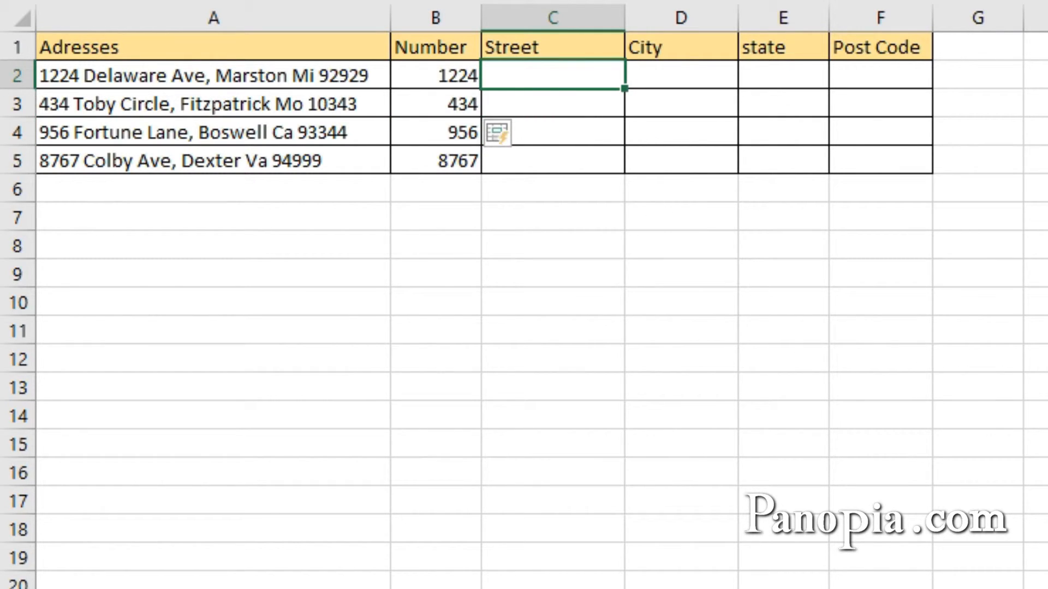
type("D")
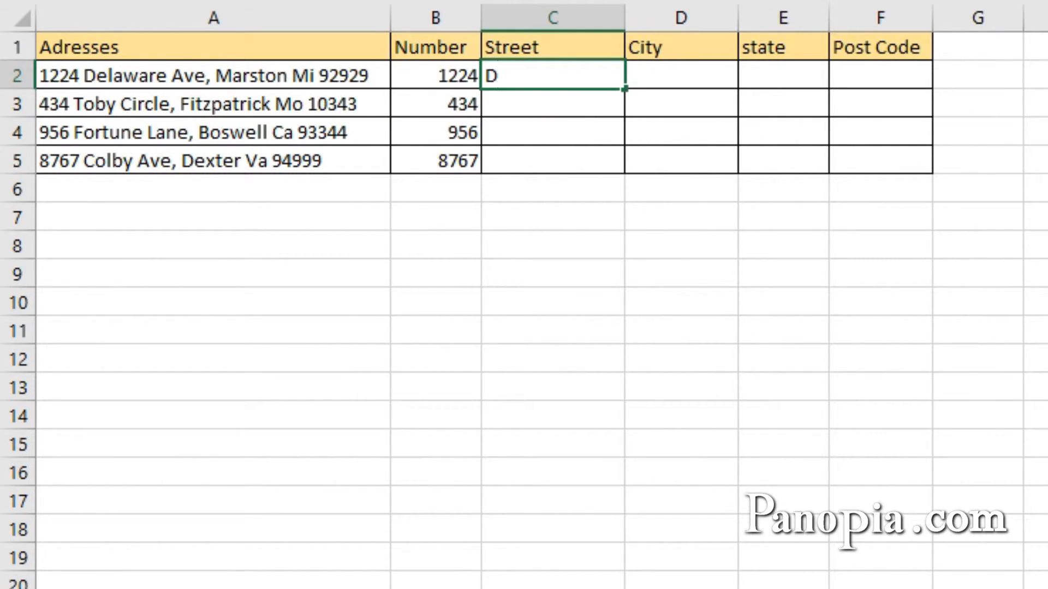
type("elawar")
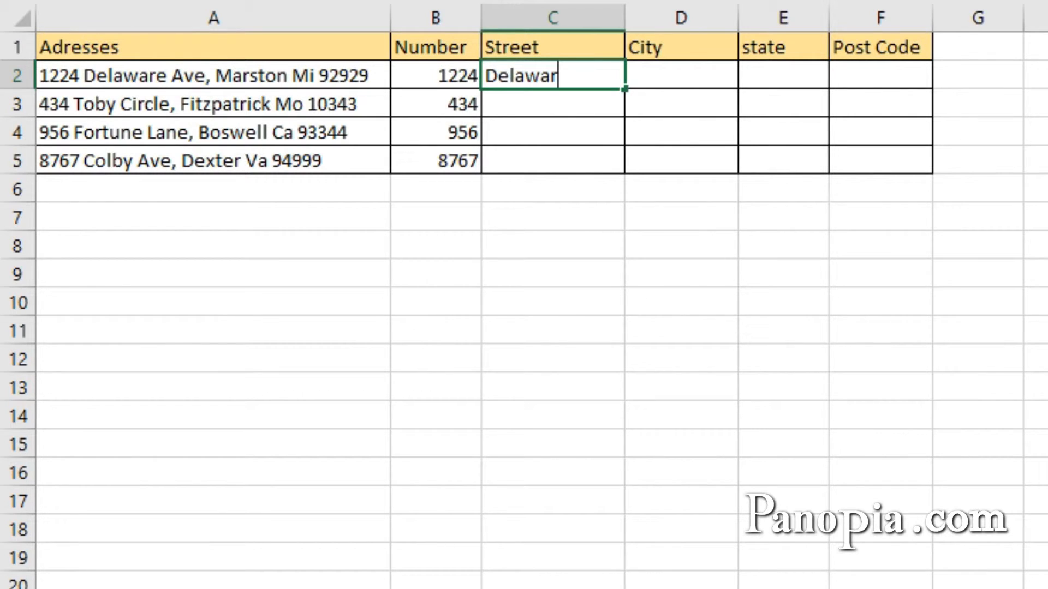
type("e Ave")
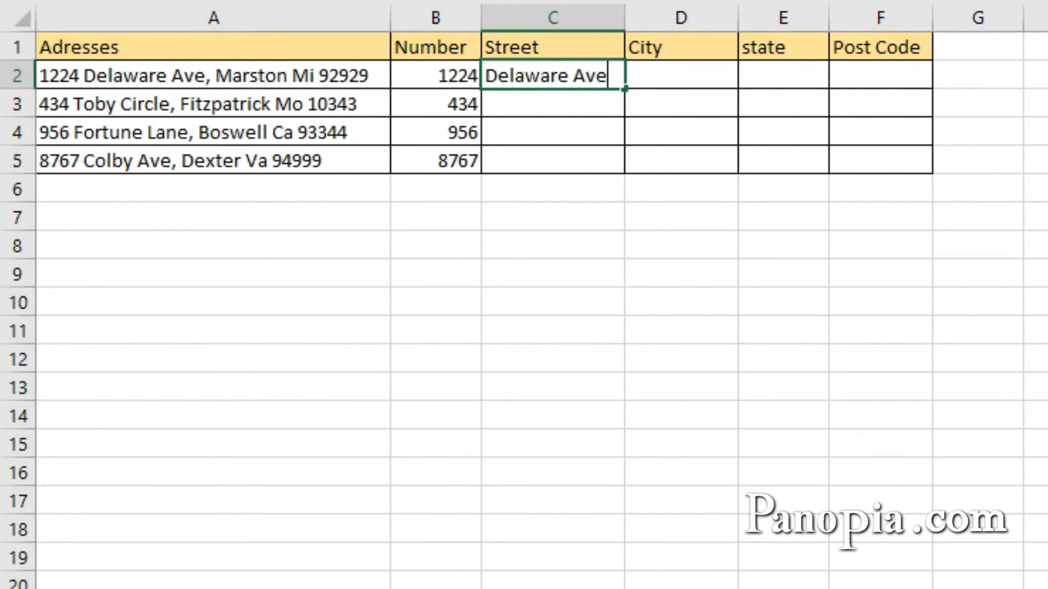
key("Return")
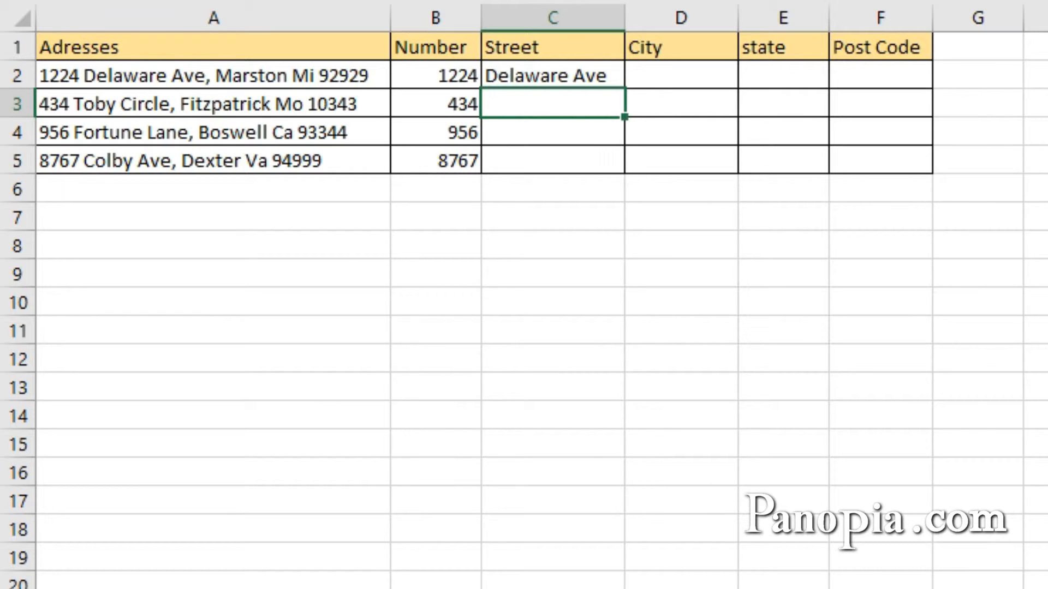
type("Toby Circle")
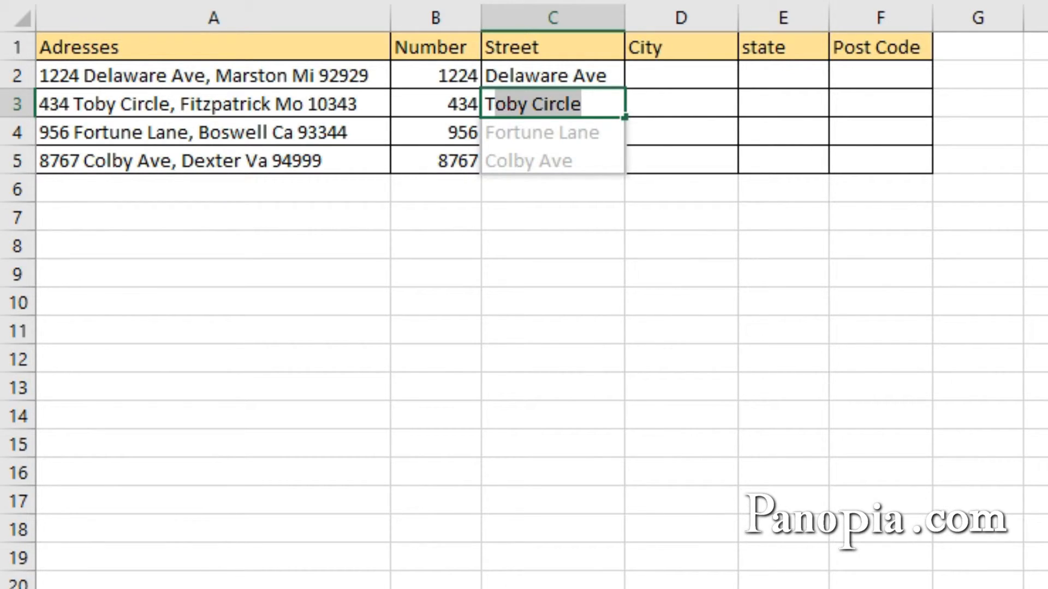
key("Return")
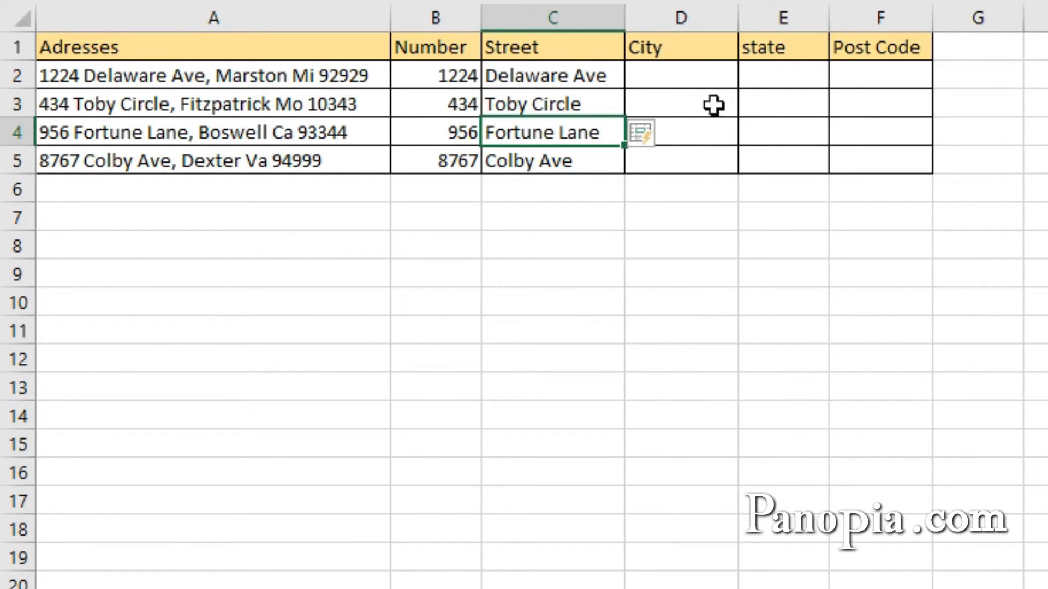
Enter the first address's city in D2, begin the second in D3 and accept the Flash Fill suggestion down to D5
left_click(692, 72)
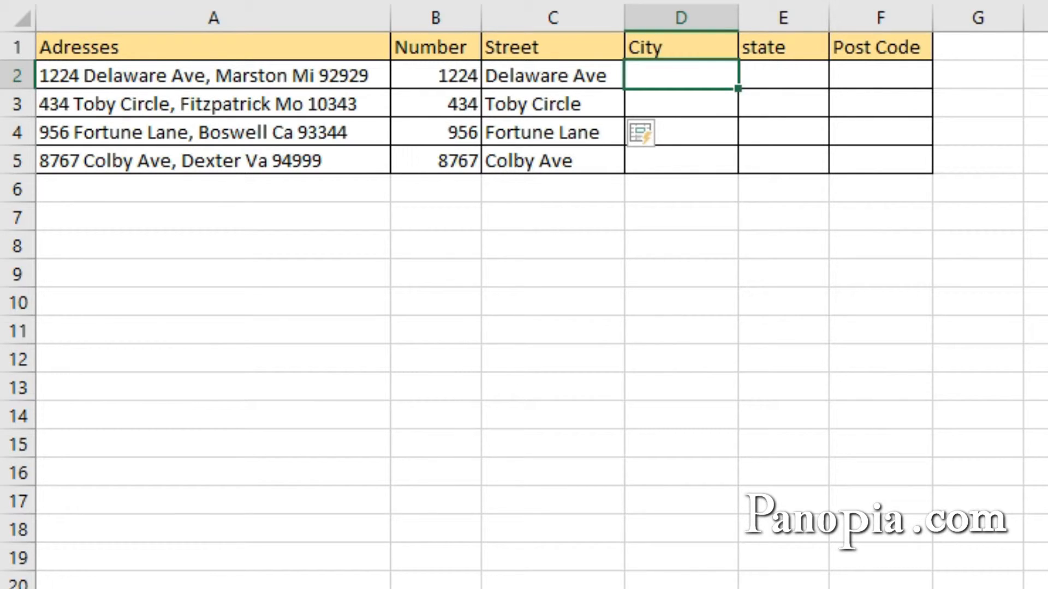
type("Mars")
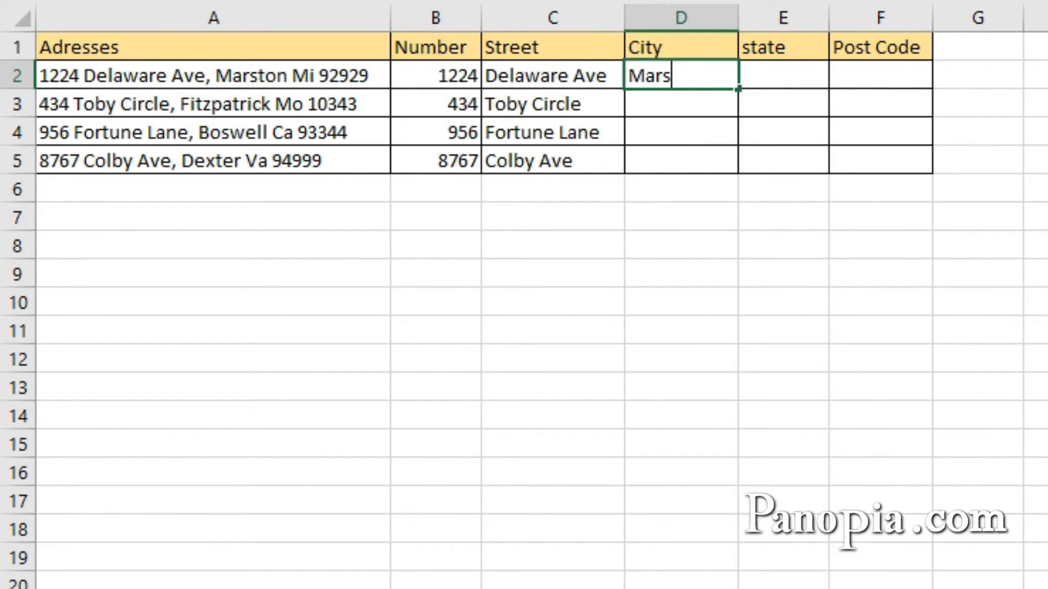
type("ton")
key("Return")
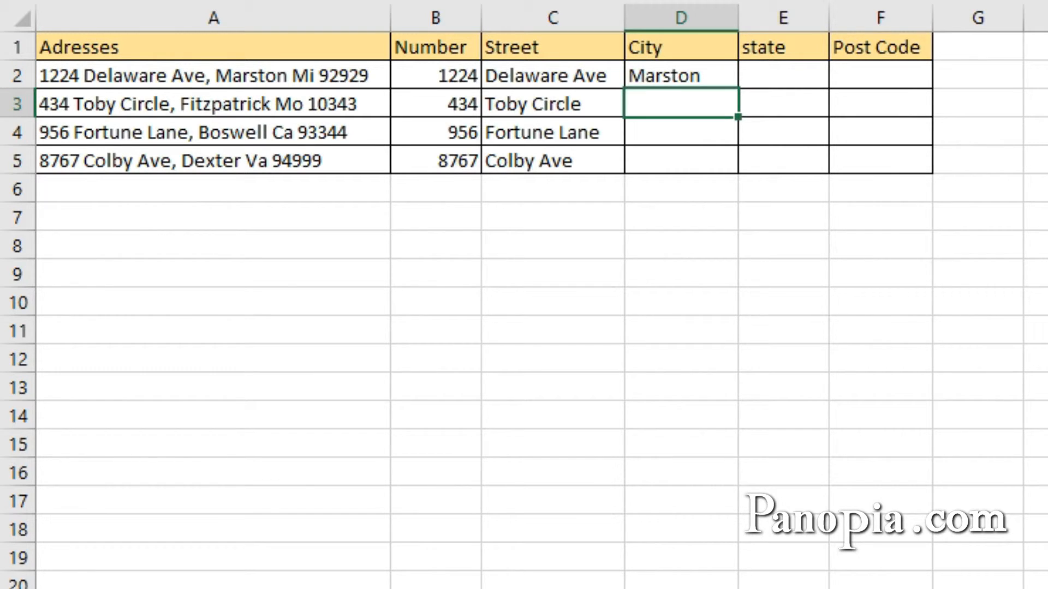
type("Fitzpatrick")
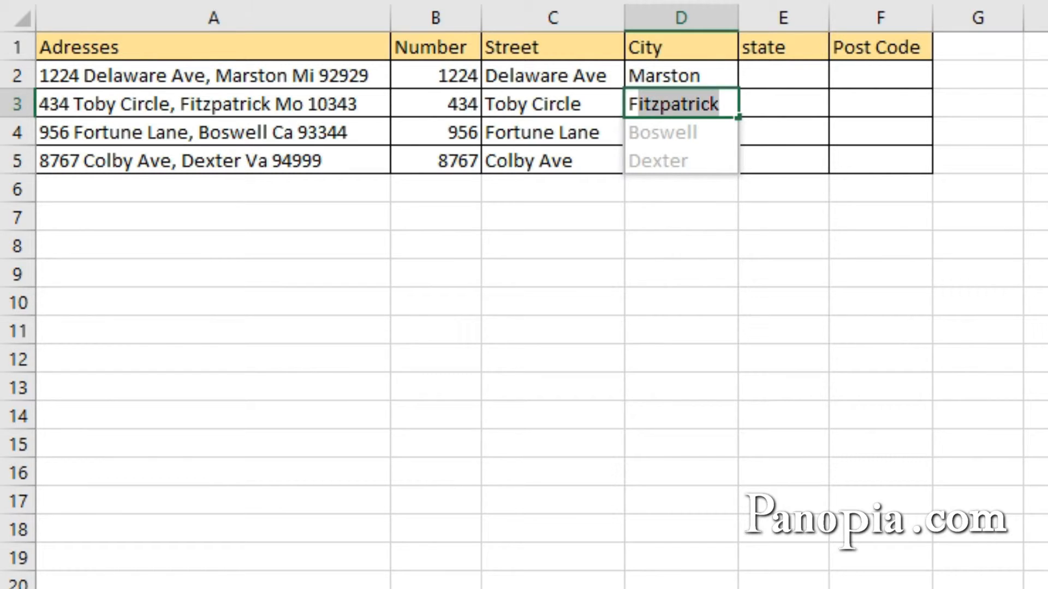
key("Return")
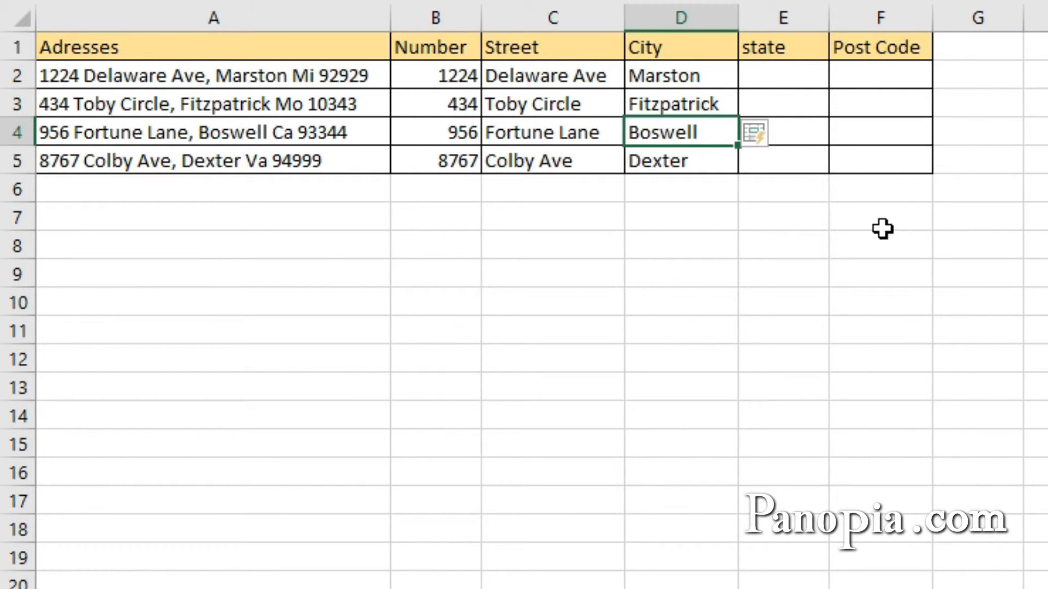
Enter the first two addresses' state abbreviations in E2 and E3, and run Flash Fill from E4 to complete the state column
left_click(784, 75)
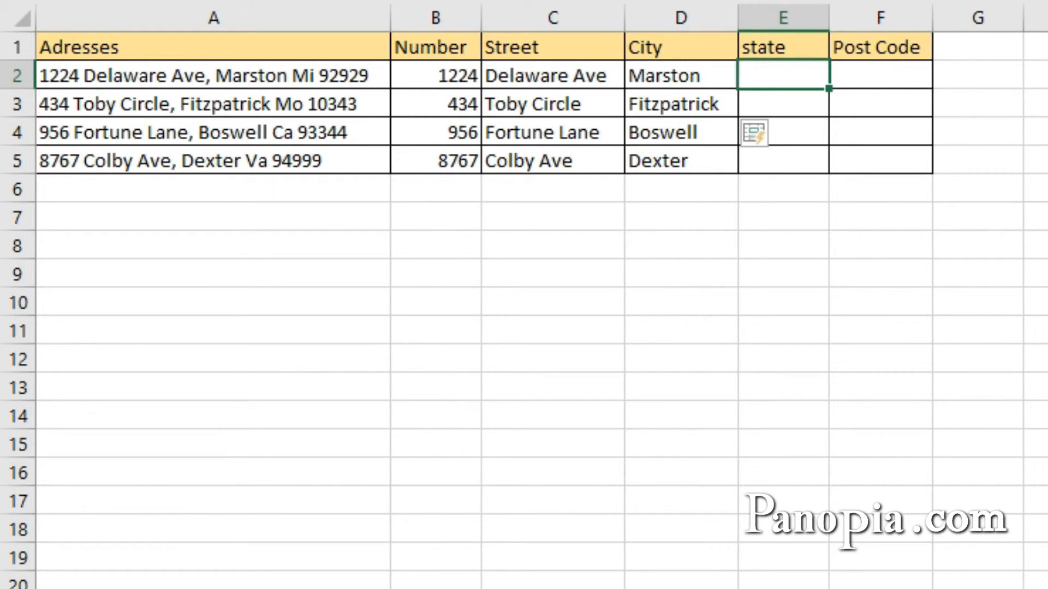
type("Mi")
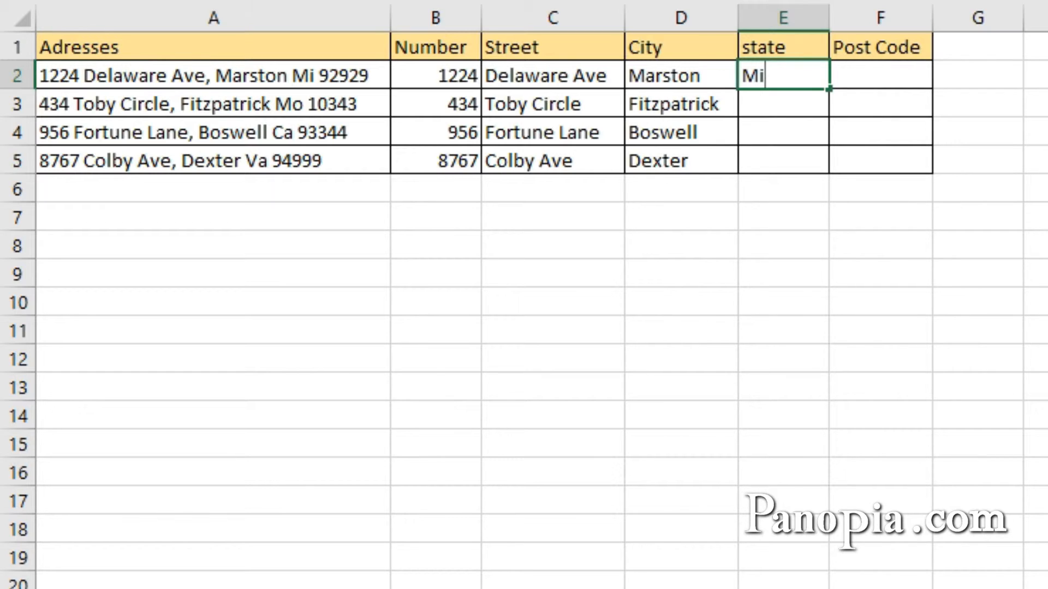
key("Return")
type("M")
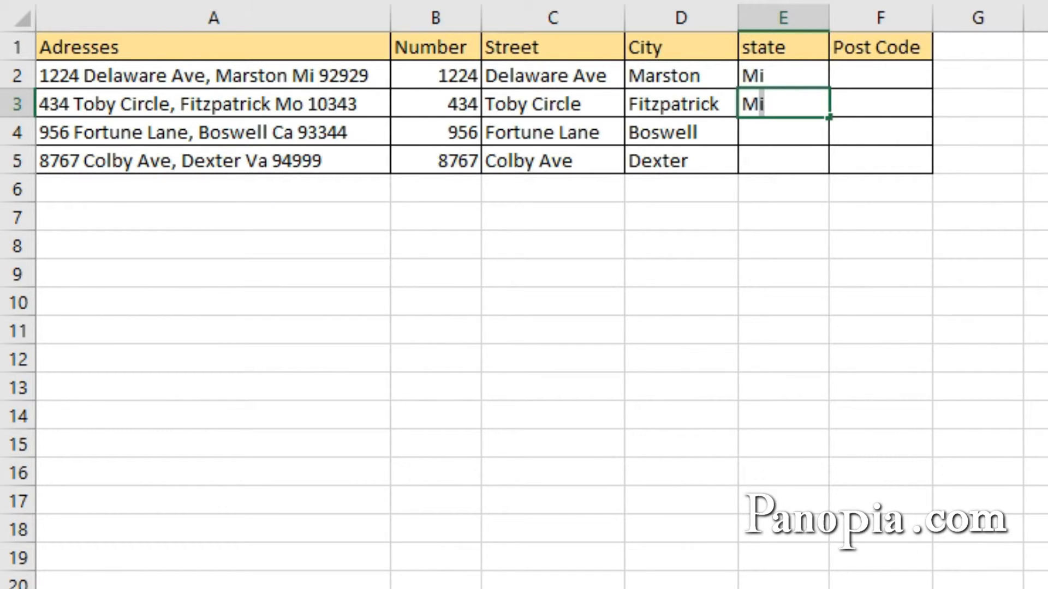
type("o")
key("Return")
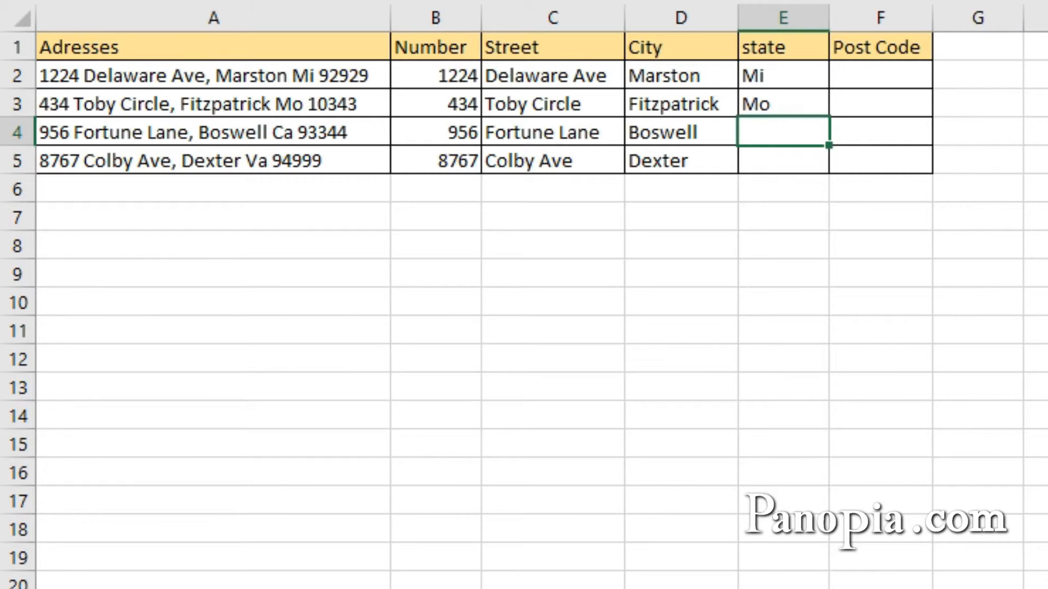
key("ctrl+e")
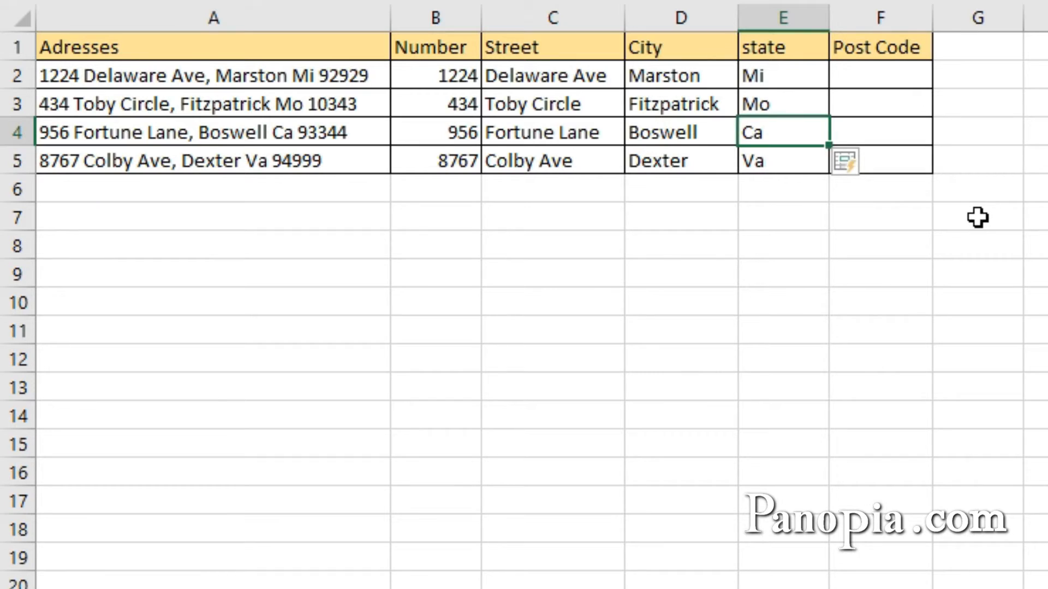
Enter the first two addresses' post codes in F2 and F3, and run Flash Fill from F4 to complete the Post Code column
left_click(892, 72)
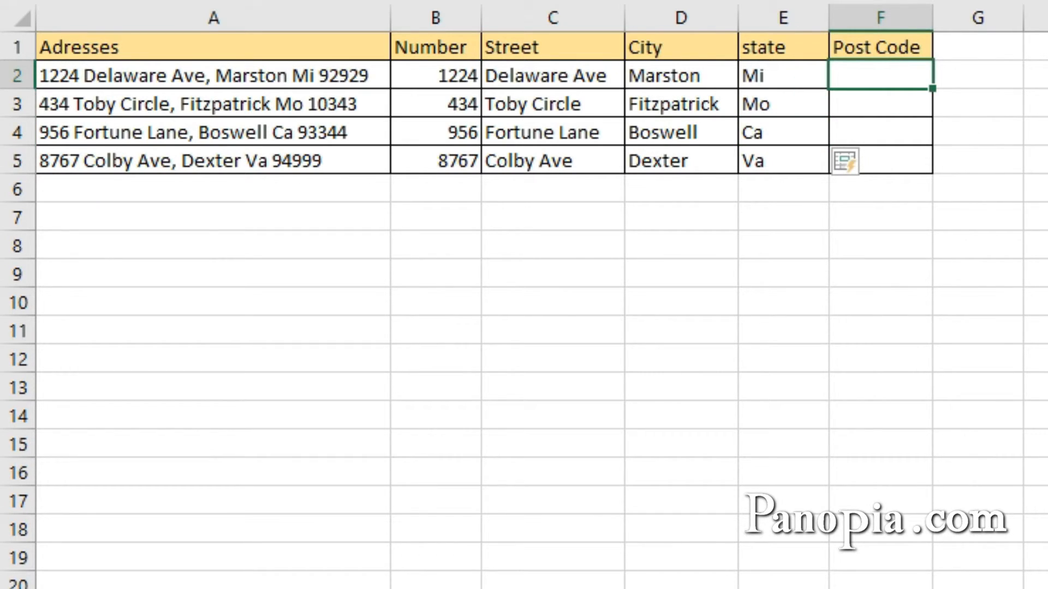
type("9")
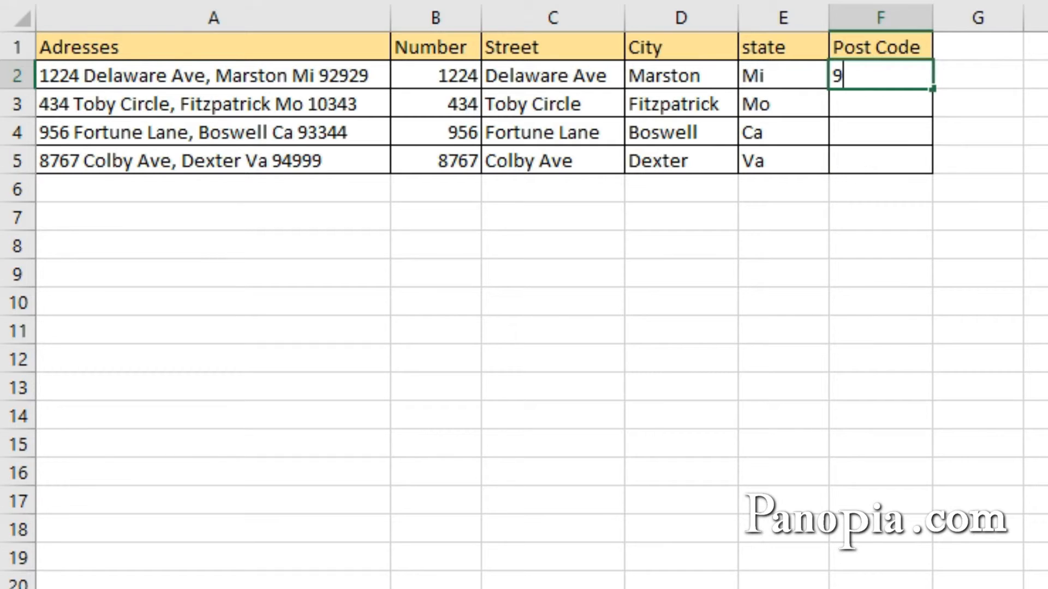
type("2929")
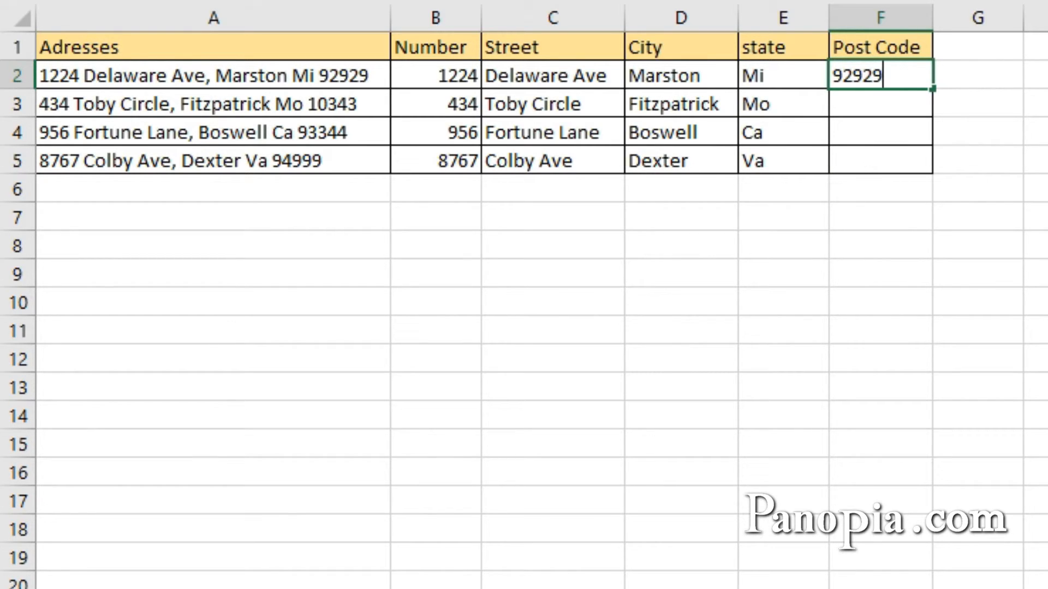
key("Return")
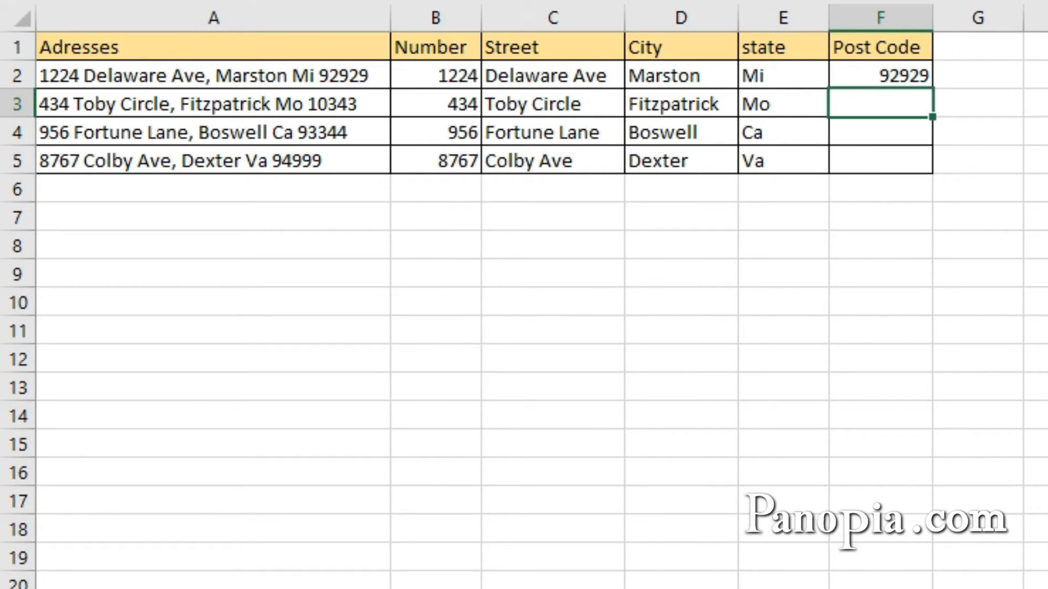
type("1")
type("0343")
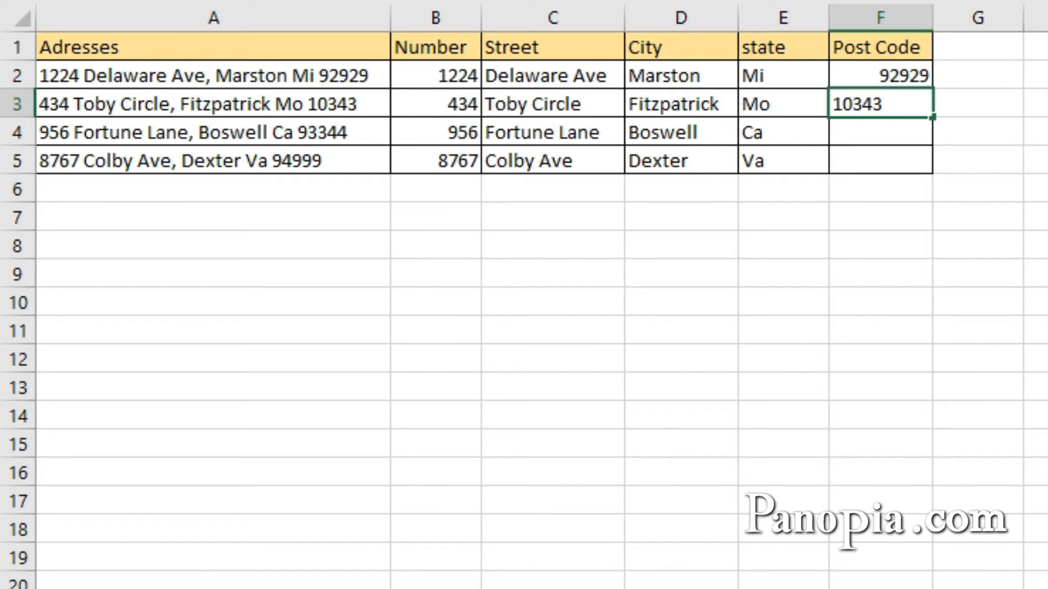
key("Return")
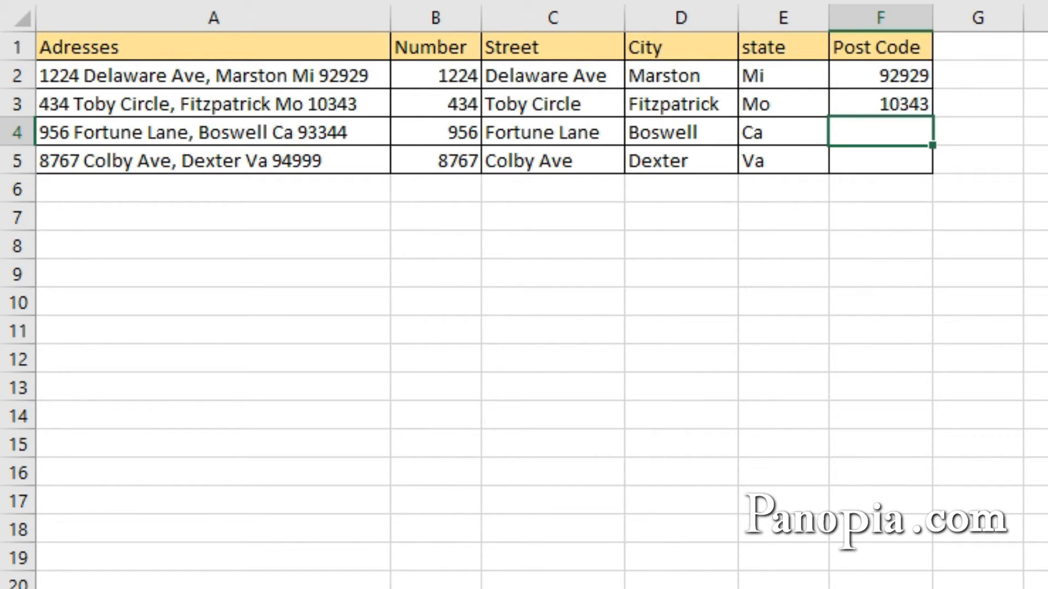
key("ctrl+e")
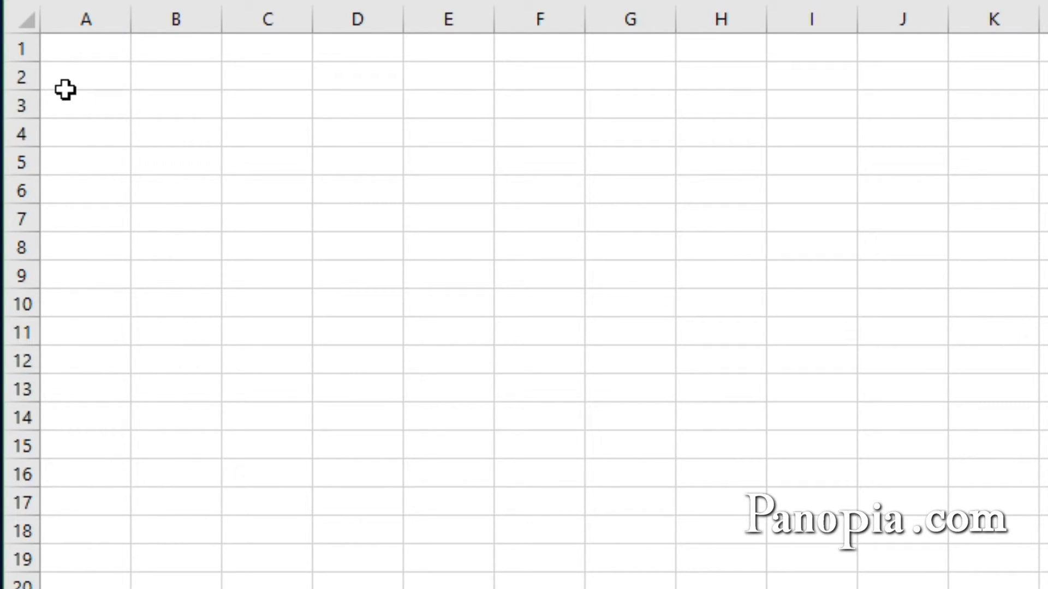
On a blank sheet, enter 1 in A1 and keep that cell selected
left_click(77, 49)
type("1")
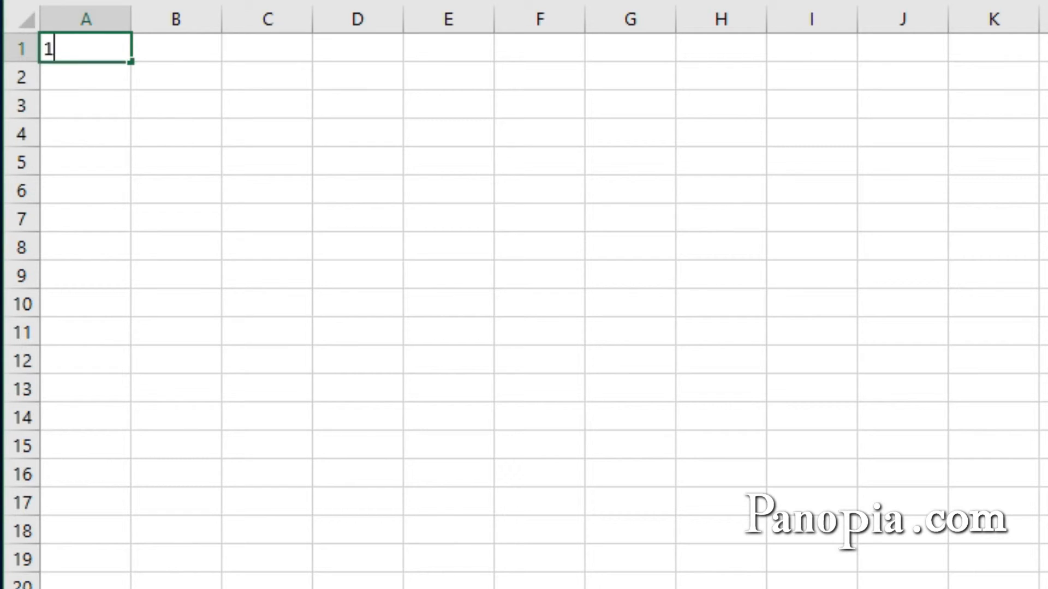
key("ctrl+Return")
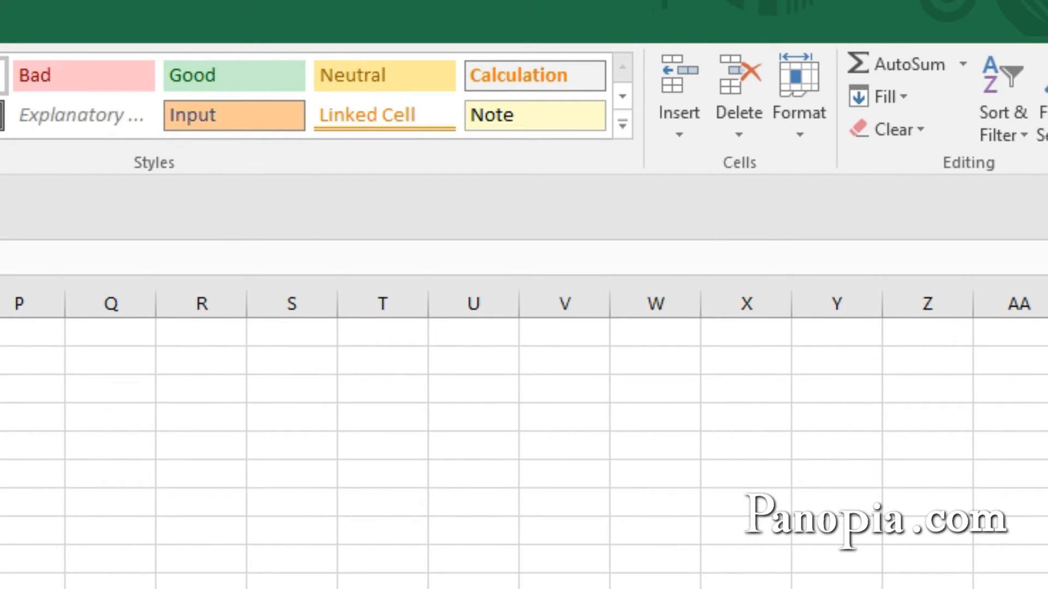
Fill a linear series down column A from A1 using the Series command, with series in columns, step value 1 and stop value 200
left_click(882, 100)
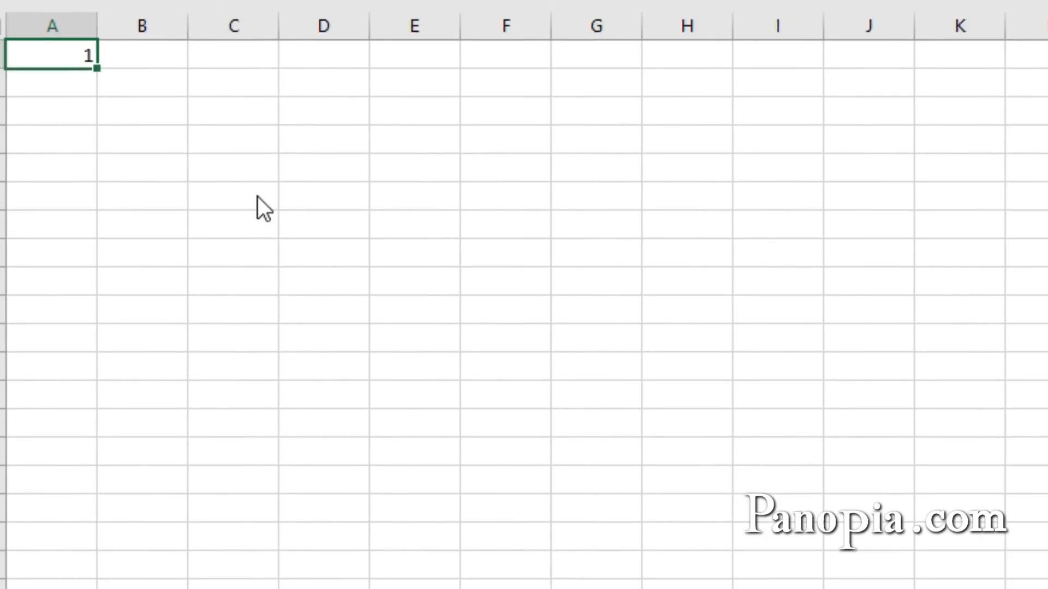
left_click(293, 188)
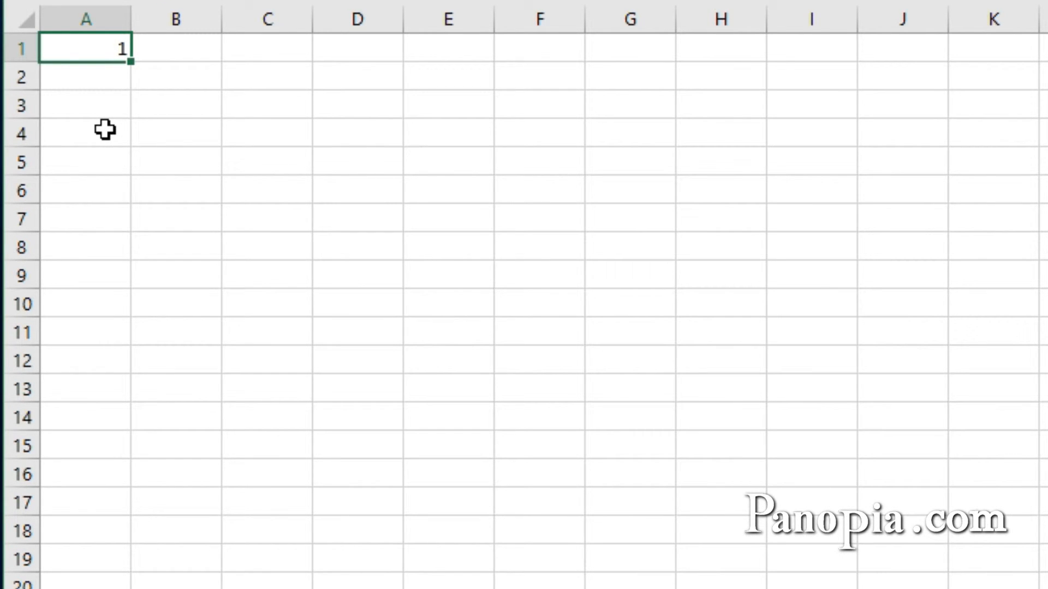
key("alt+h")
key("f")
key("i")
key("s")
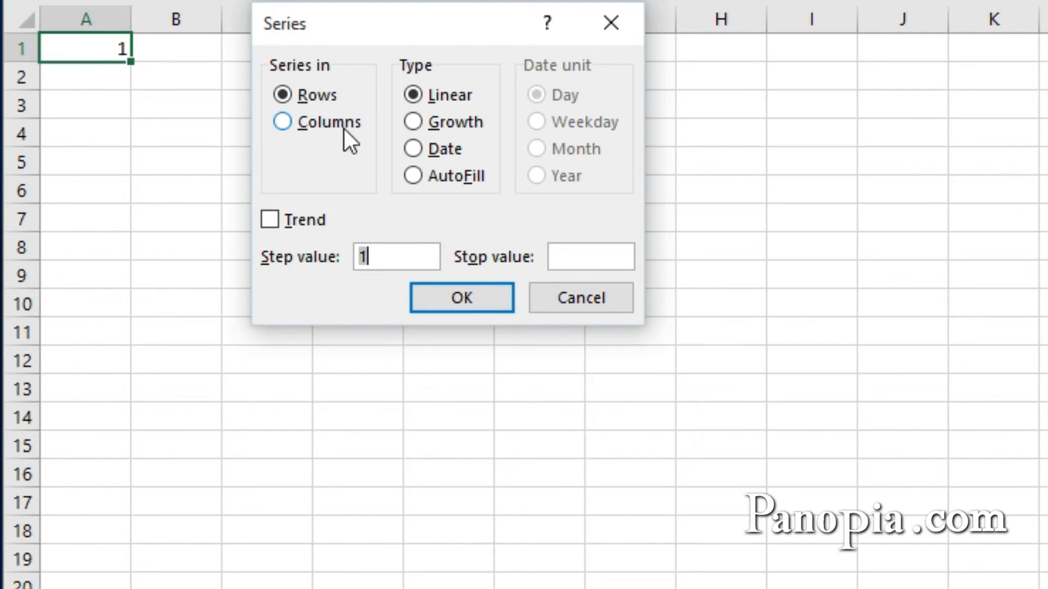
left_click(281, 124)
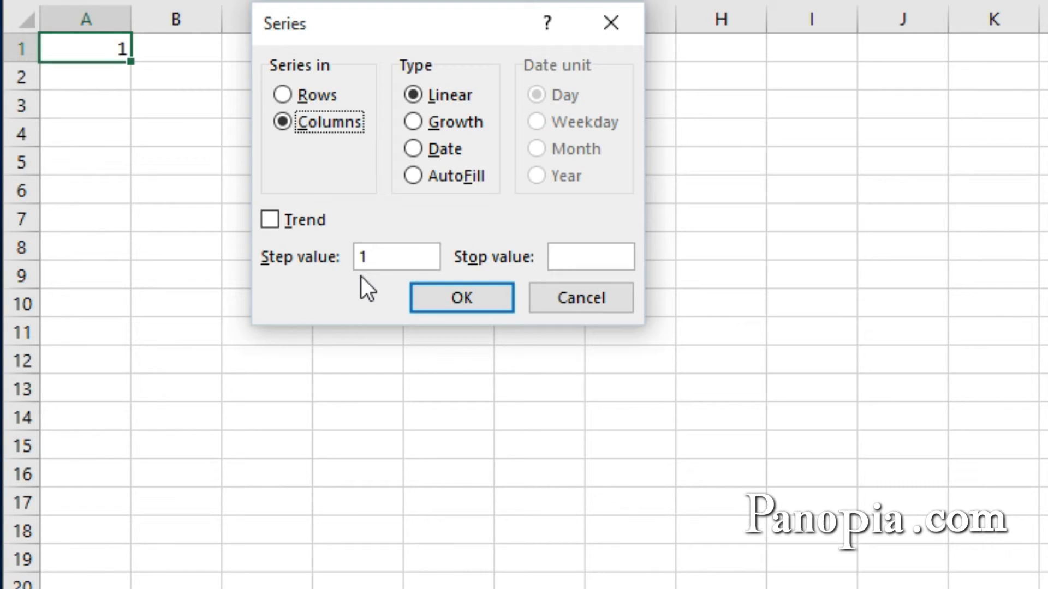
left_click(569, 256)
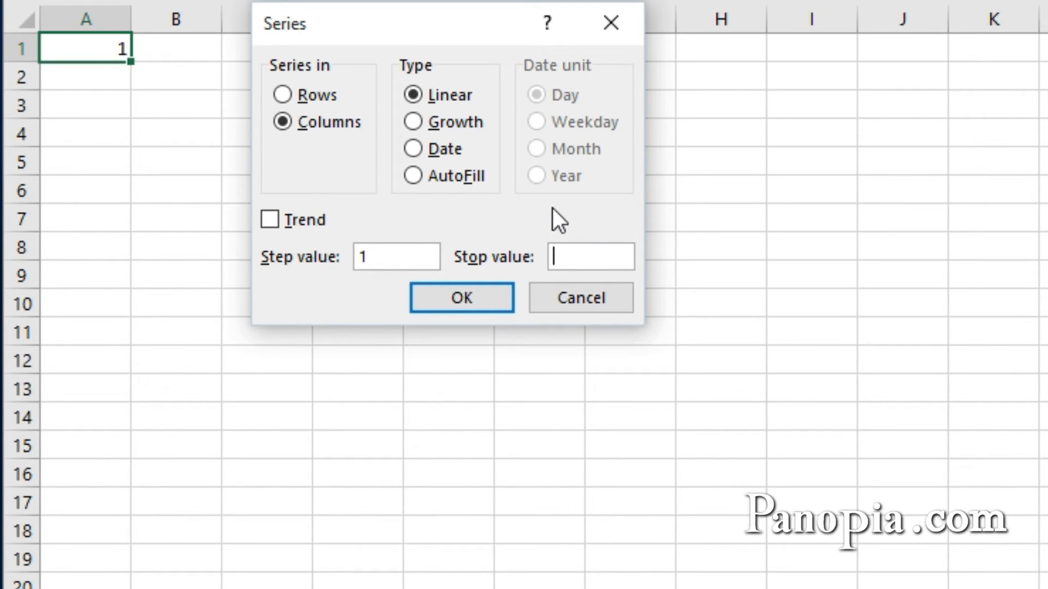
type("200")
left_click(452, 299)
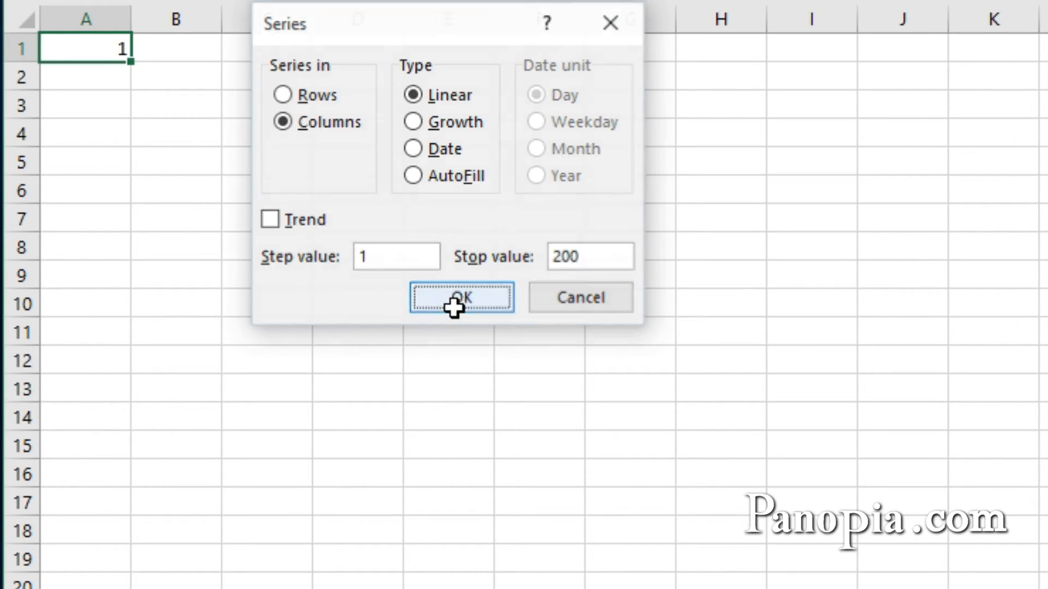
scroll(262, 393, "down", 20)
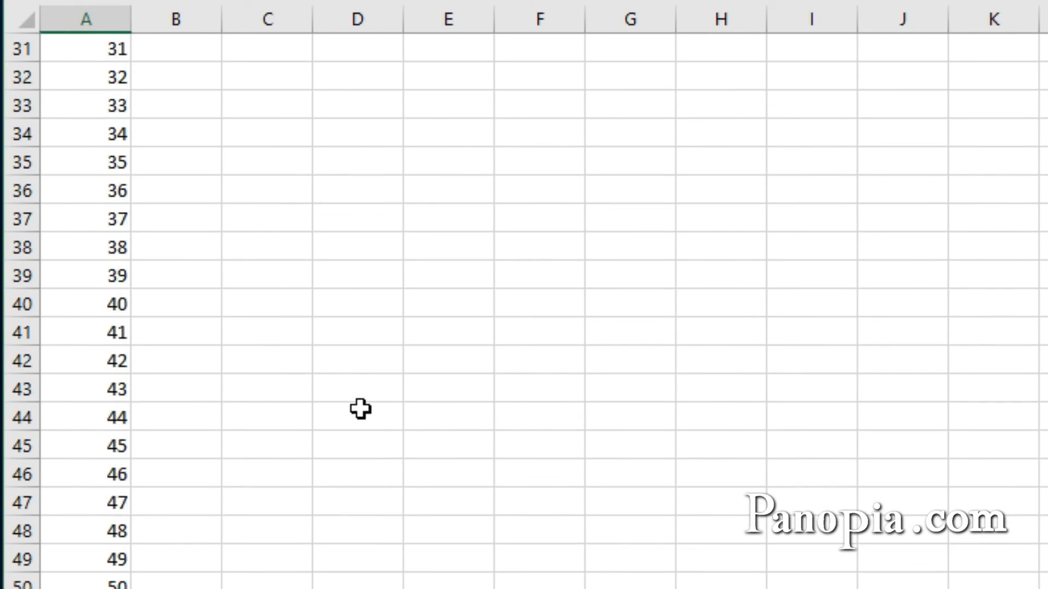
scroll(430, 351, "down", 20)
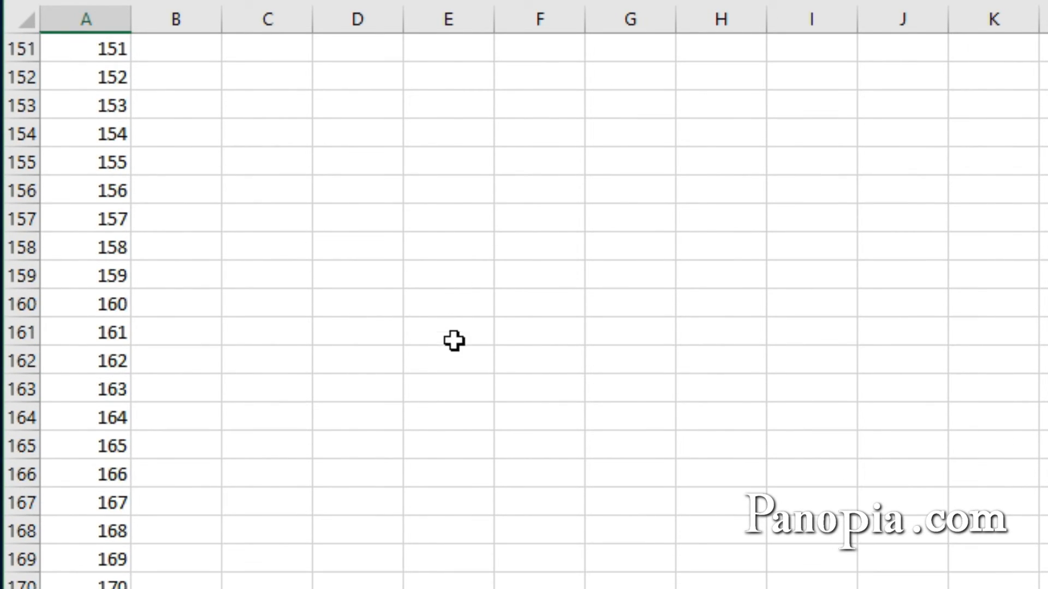
scroll(447, 307, "up", 5)
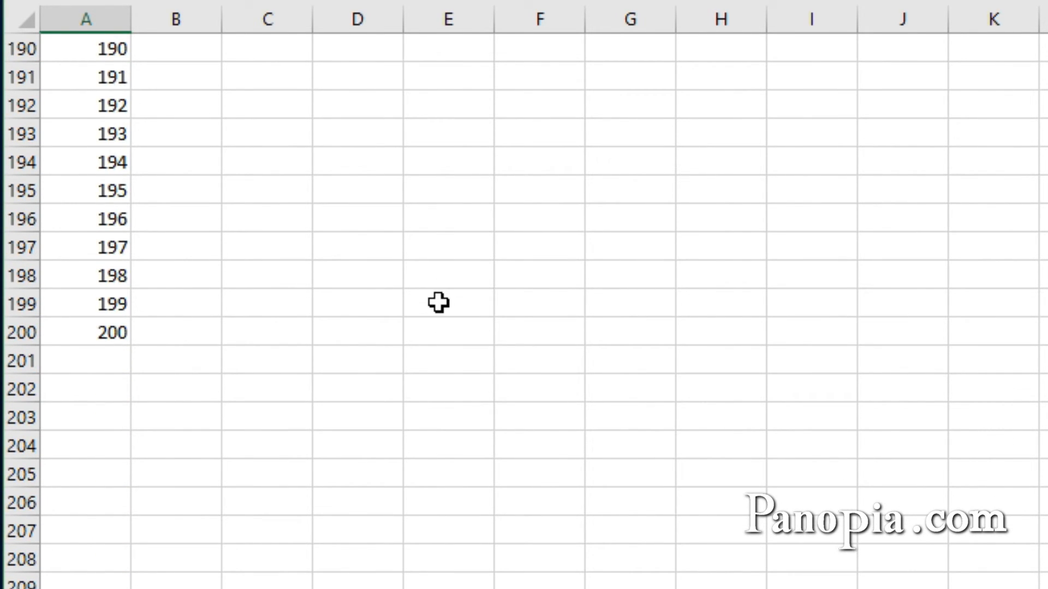
scroll(431, 304, "up", 9)
scroll(431, 304, "up", 20)
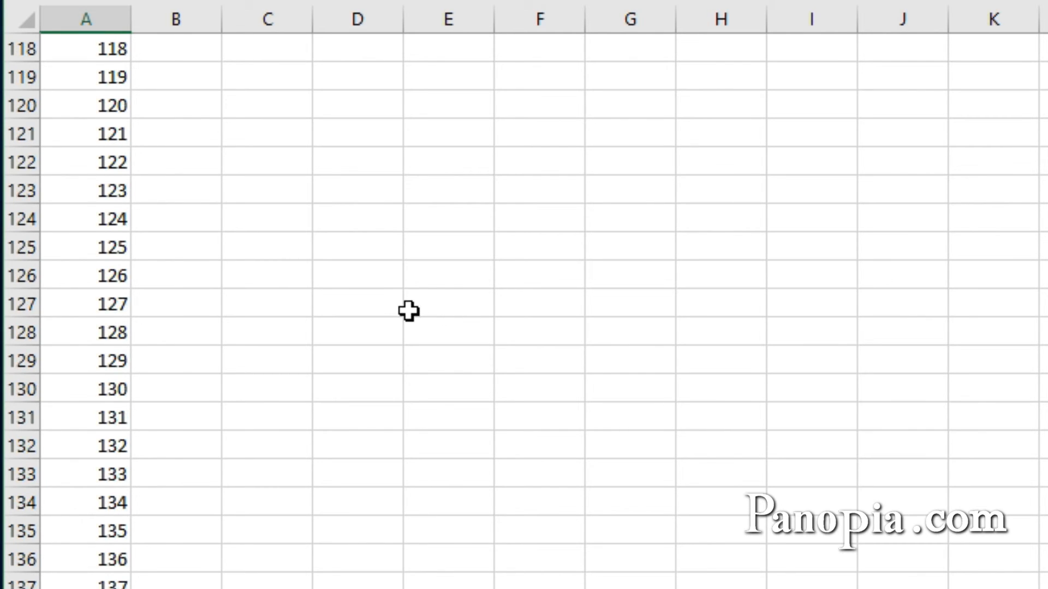
scroll(378, 288, "up", 20)
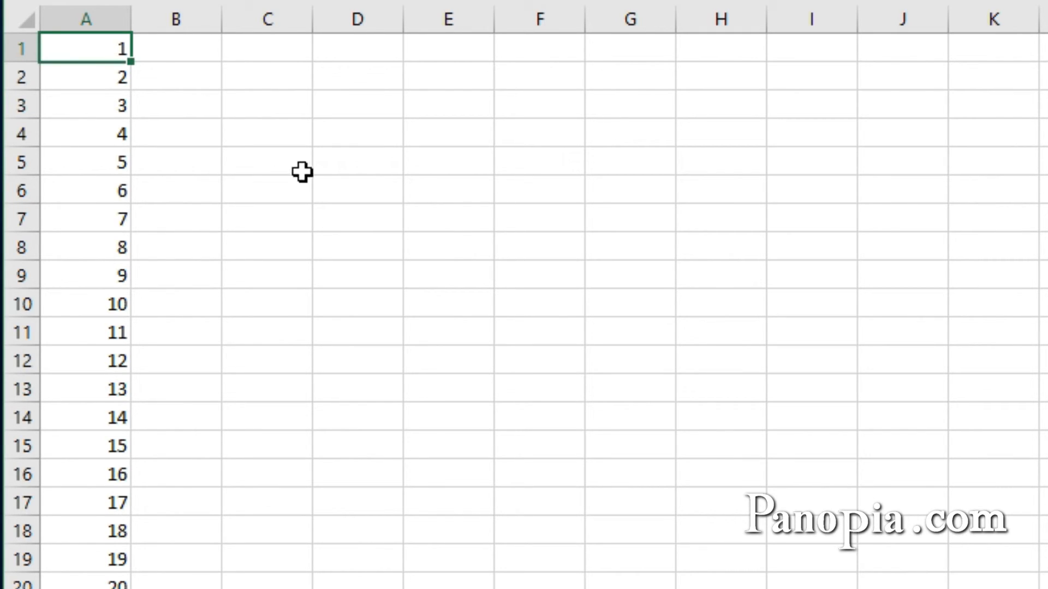
Enter 0 in B1 and fill a linear series along row 1 using the Series command, with step value 10 and stop value 100
left_click(181, 50)
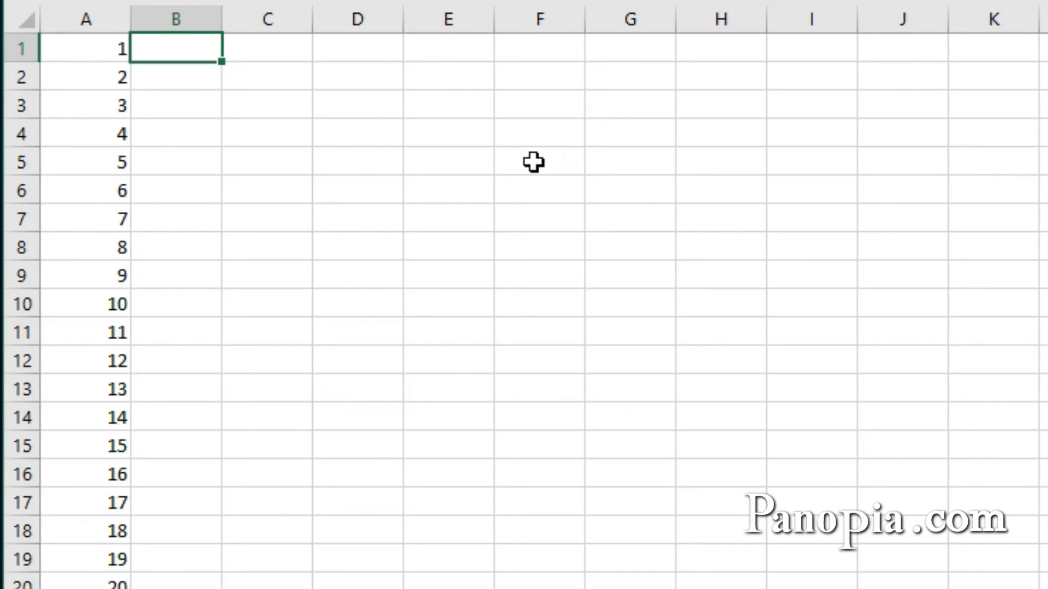
type("0")
key("ctrl+Return")
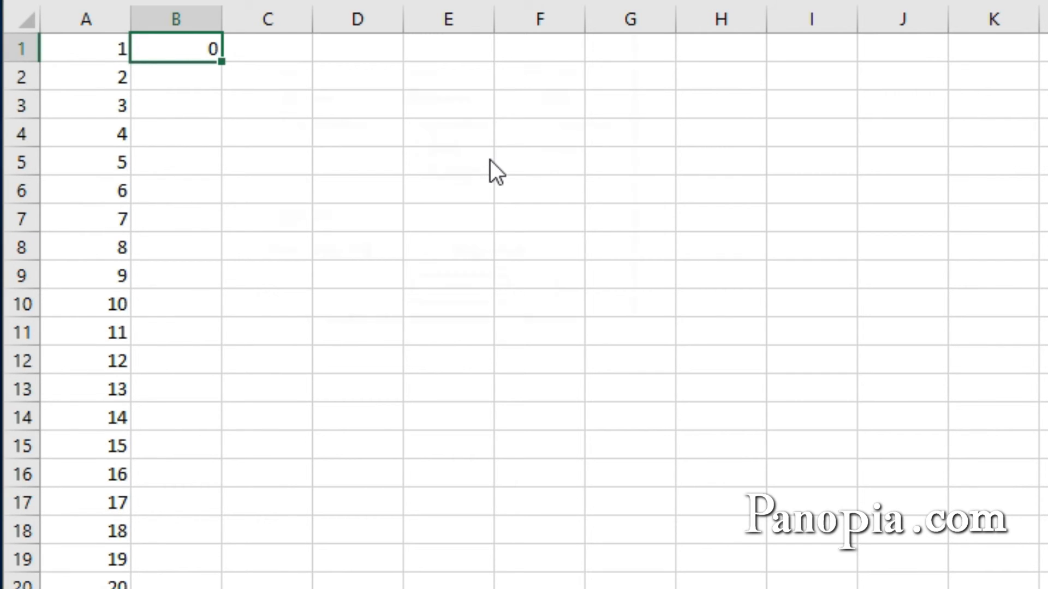
key("alt+h")
key("f")
key("i")
key("s")
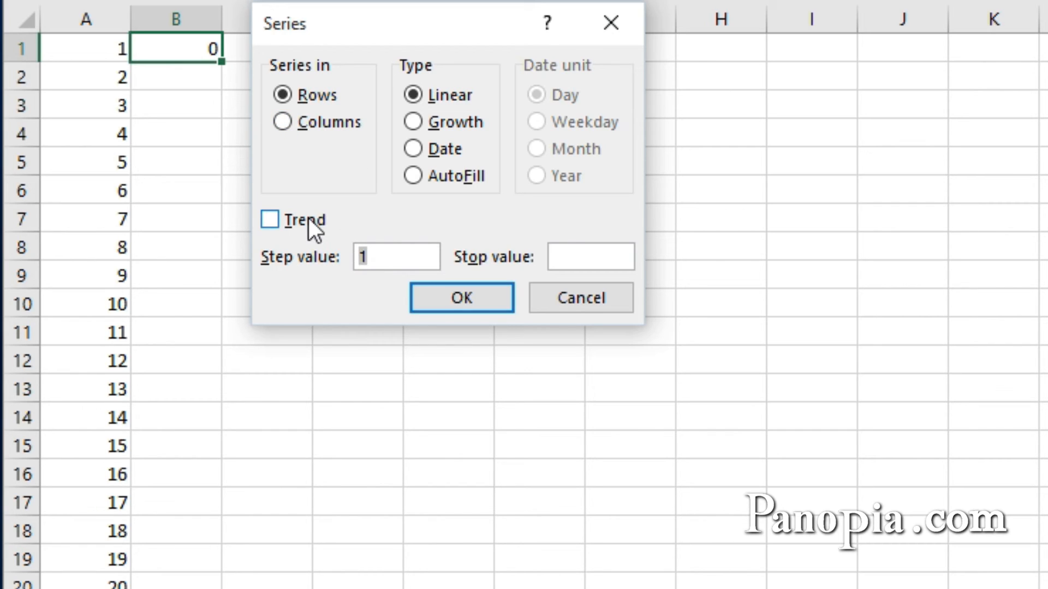
type("10")
left_click(590, 260)
type("100")
left_click(474, 301)
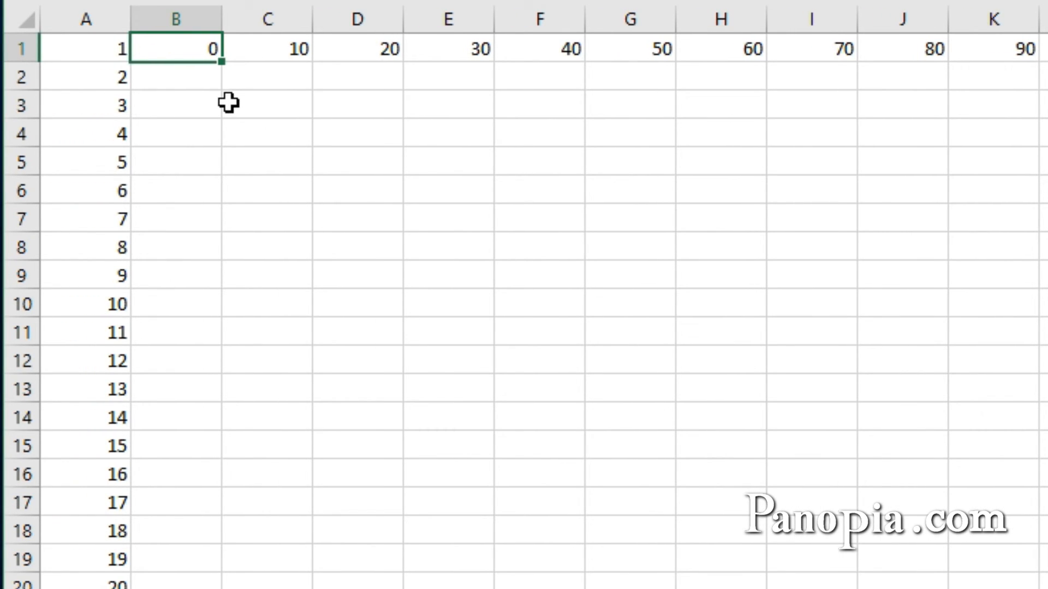
left_click(259, 106)
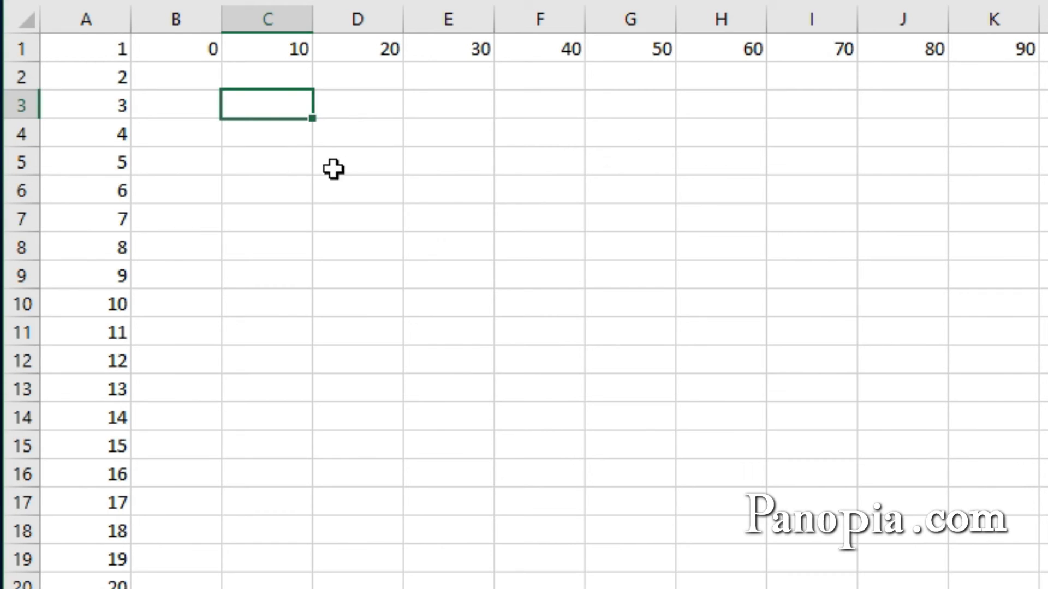
Enter 1 in C3 and fill a growth series down column C using the Series command, with step value 2 and stop value 200
type("1")
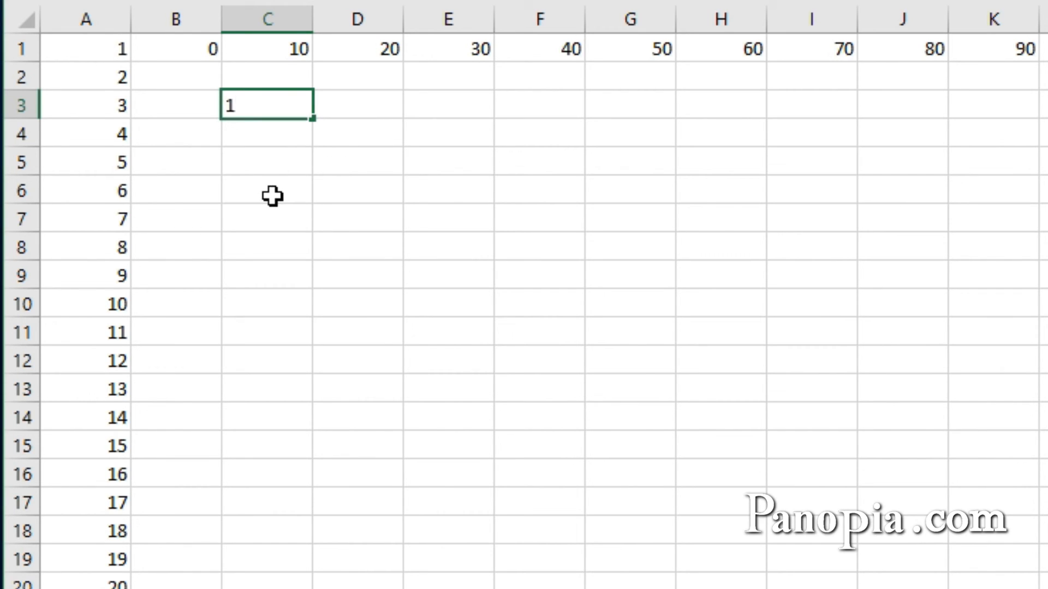
key("ctrl+Return")
key("alt+h")
key("f")
key("i")
key("s")
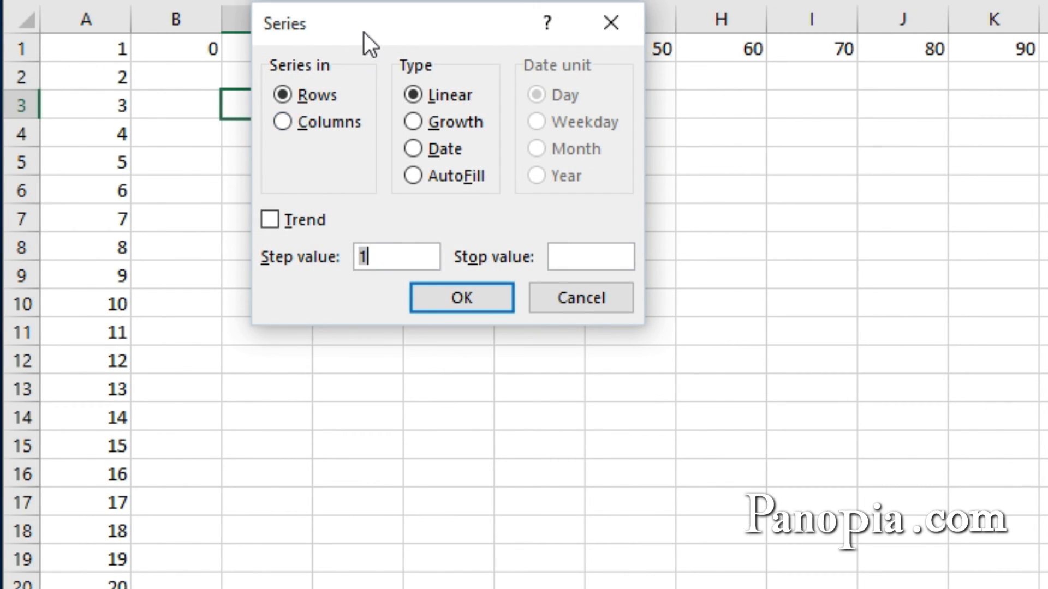
left_click_drag(363, 31, 444, 29)
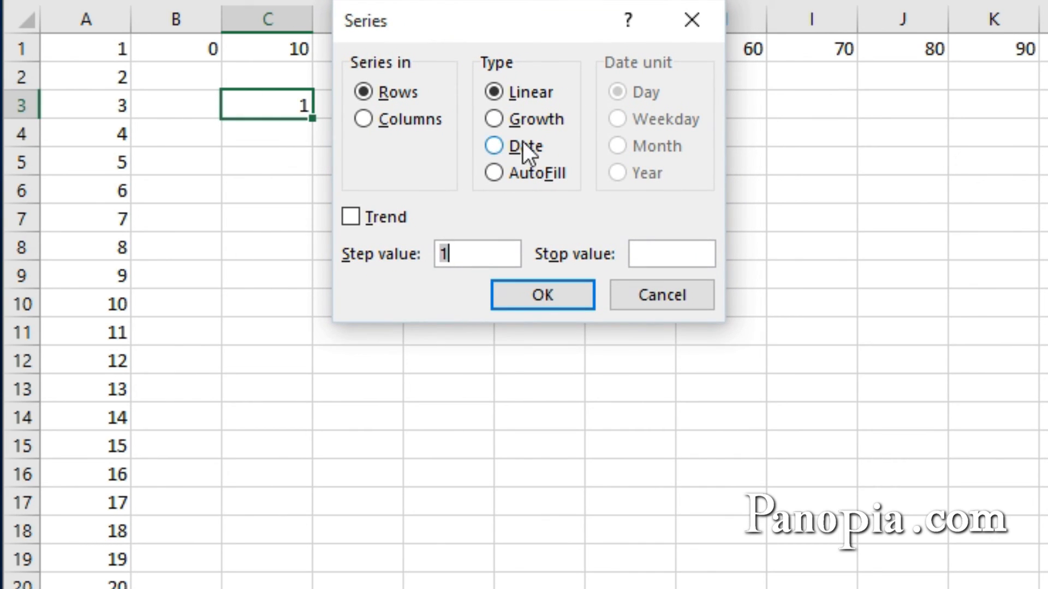
left_click(363, 119)
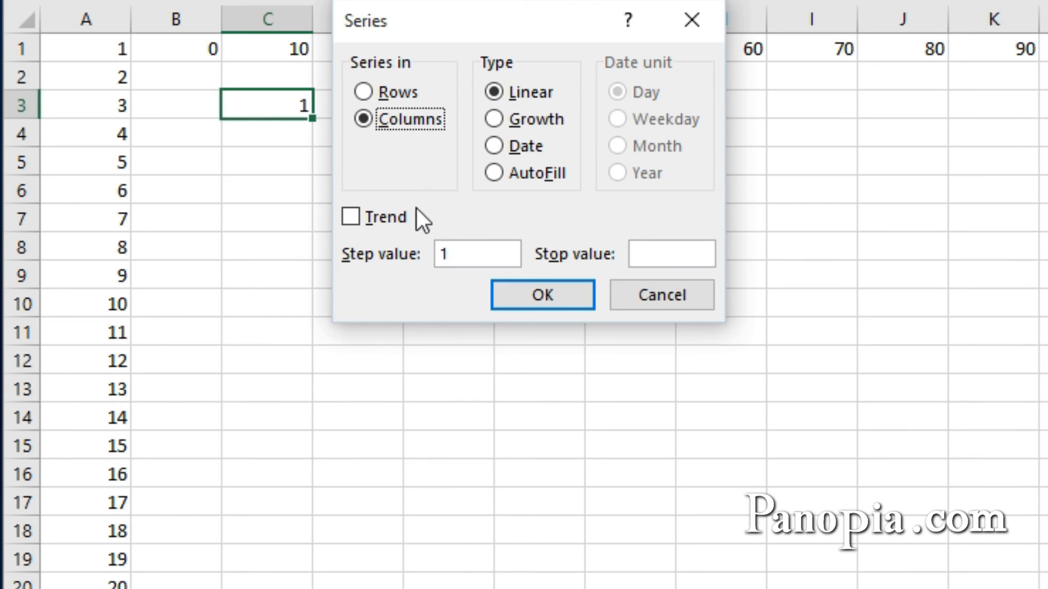
left_click(498, 121)
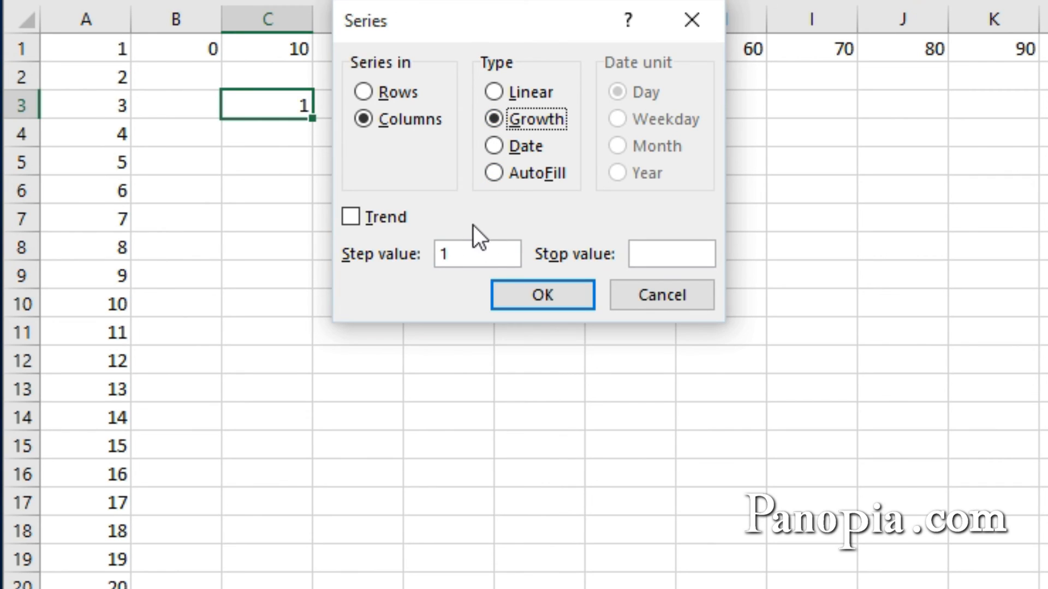
double_click(452, 253)
type("2")
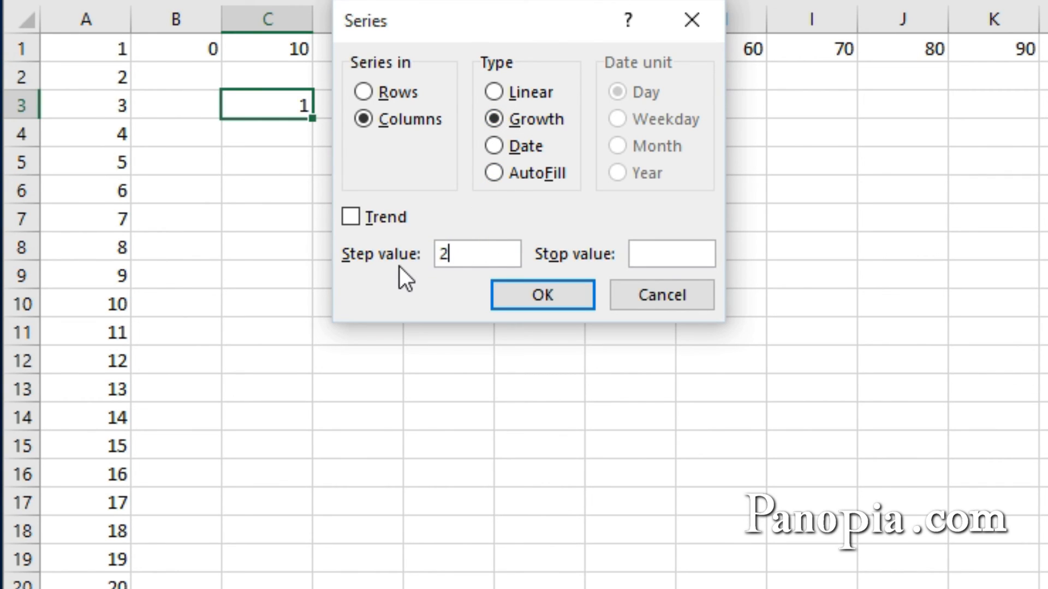
left_click(667, 253)
type("200")
left_click(562, 298)
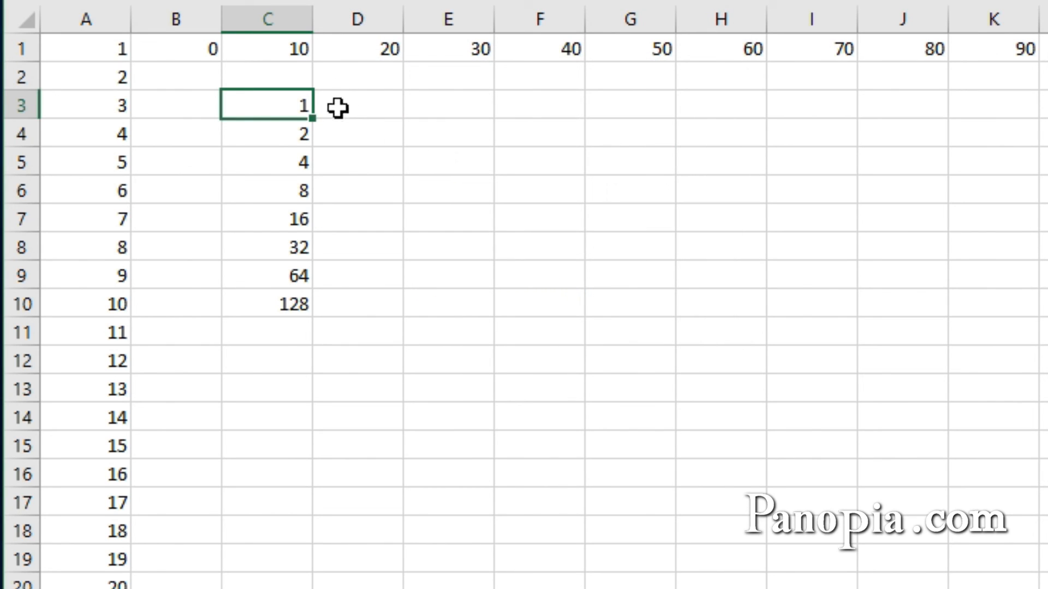